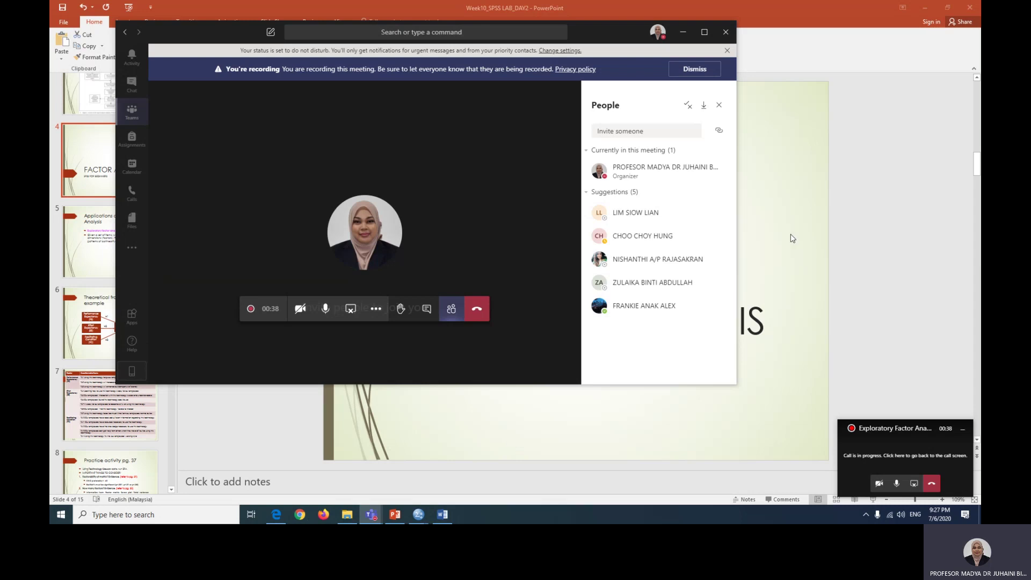
# Minimize the Teams call window and advance to slide 5, Applications of Factor Analysis.
pyautogui.click(761, 269)
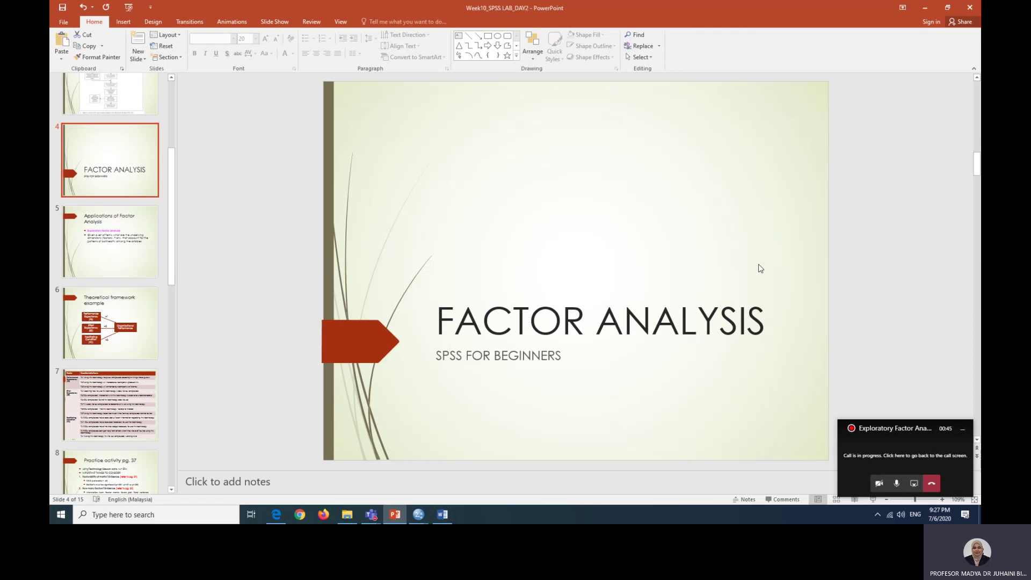
pyautogui.scroll(-1, 760, 268)
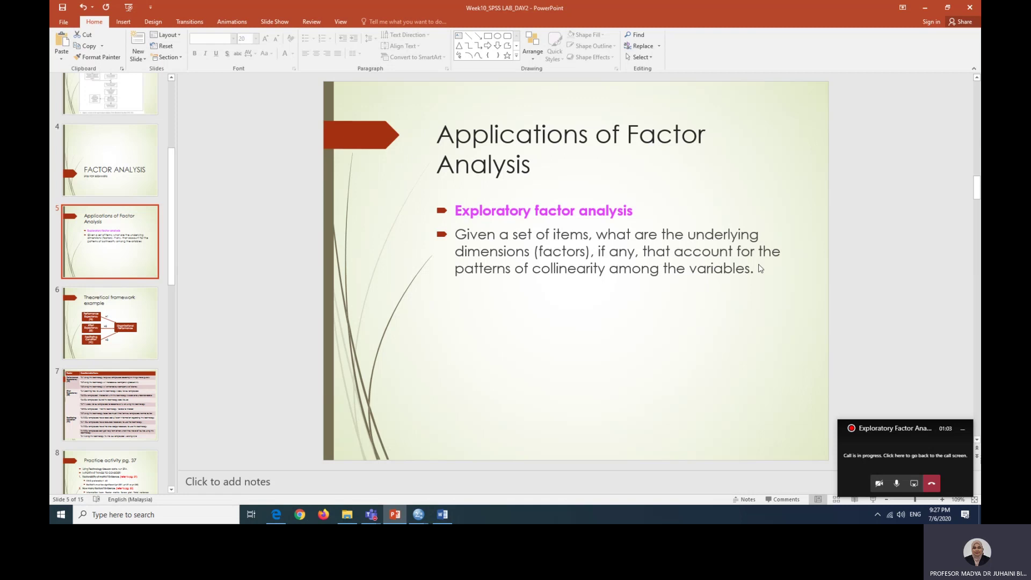
# Advance past the theoretical framework slide to slide 7, the TU1–TU14 items-by-factor table.
pyautogui.scroll(-1, 760, 268)
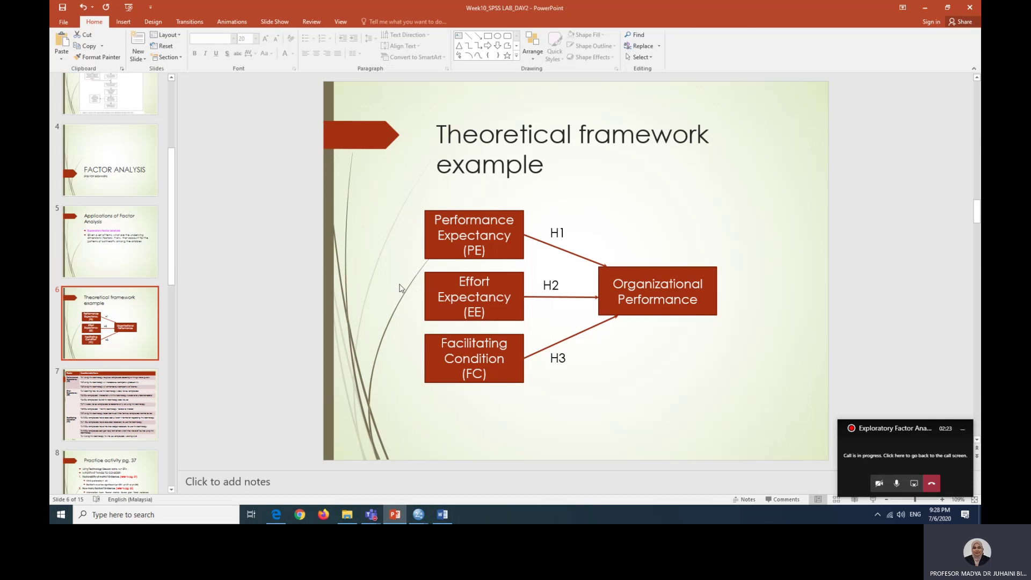
pyautogui.press('pagedown')
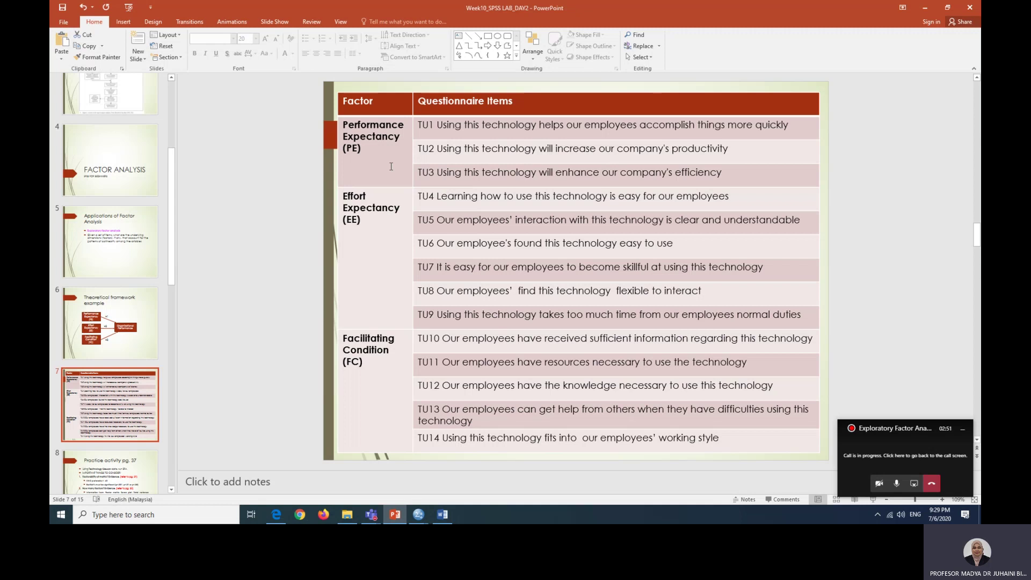
# Show the SPSS handbook PDF in Edge at page 36, Exploratory Factor Analysis (EFA).
pyautogui.click(272, 518)
pyautogui.scroll(5, 790, 273)
pyautogui.scroll(-2, 791, 274)
pyautogui.scroll(-5, 790, 274)
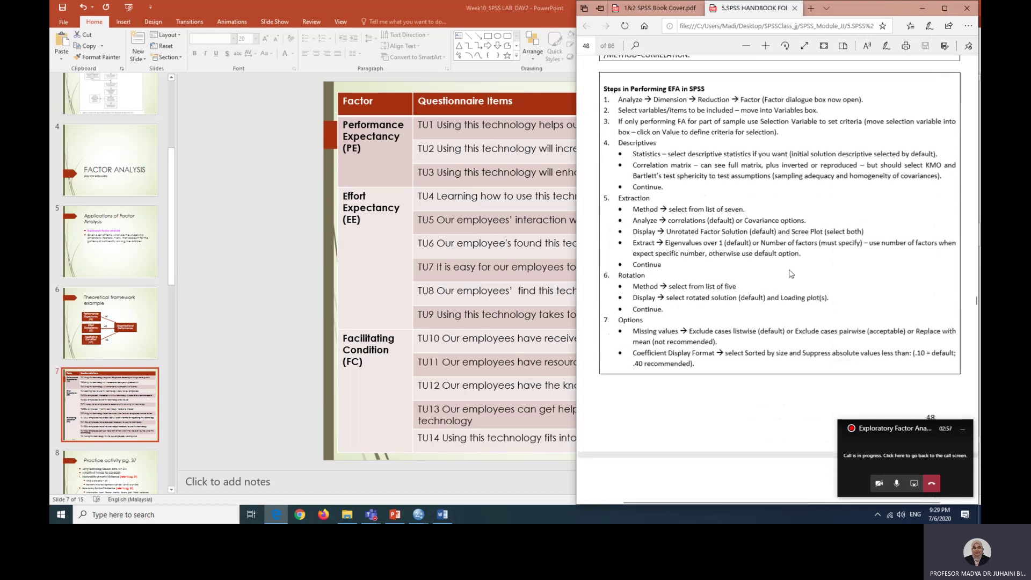
pyautogui.scroll(1, 789, 273)
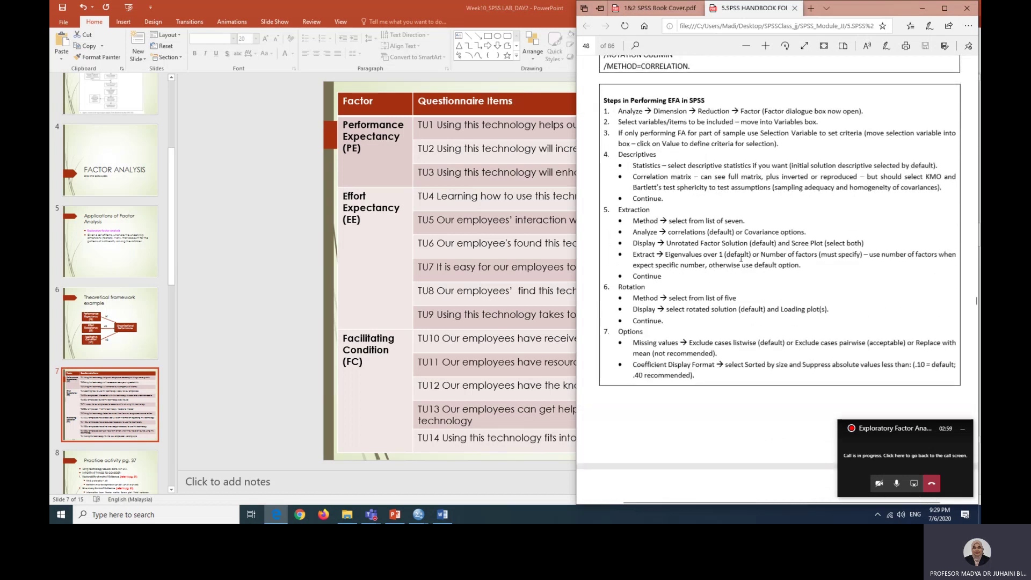
pyautogui.scroll(20, 832, 282)
pyautogui.scroll(20, 830, 257)
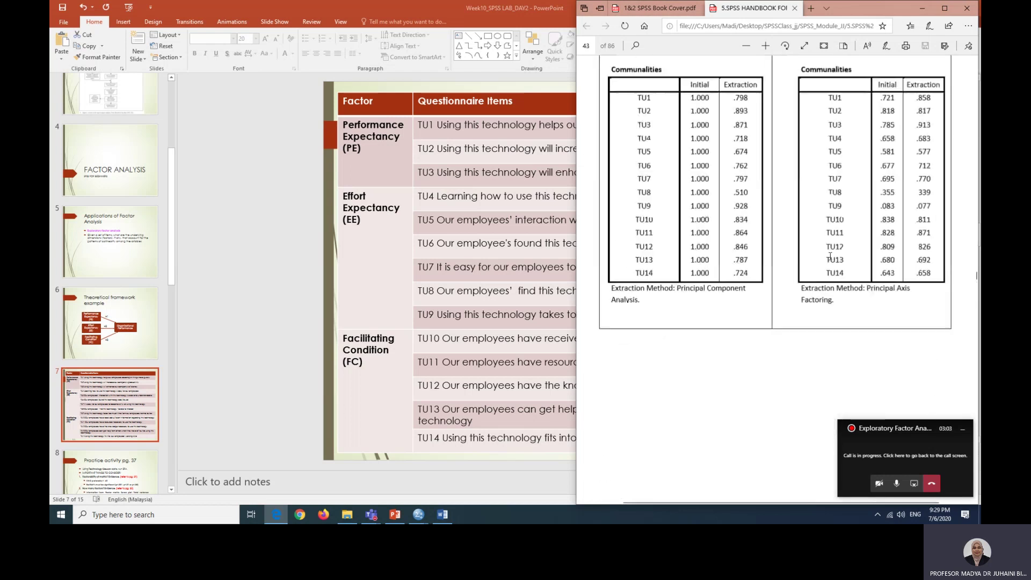
pyautogui.scroll(20, 830, 260)
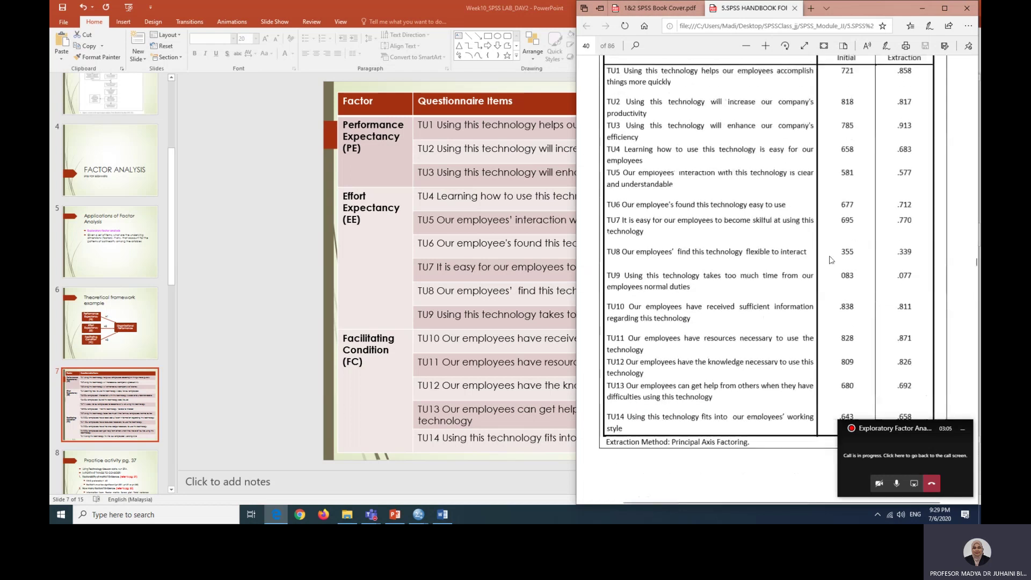
pyautogui.scroll(20, 831, 259)
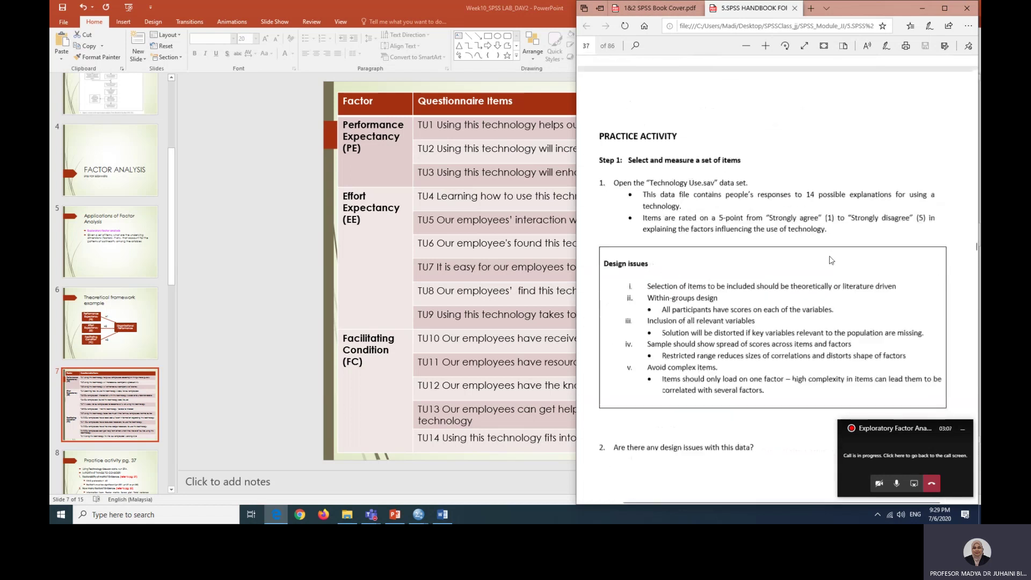
pyautogui.scroll(-4, 830, 256)
pyautogui.scroll(10, 830, 256)
pyautogui.scroll(8, 830, 256)
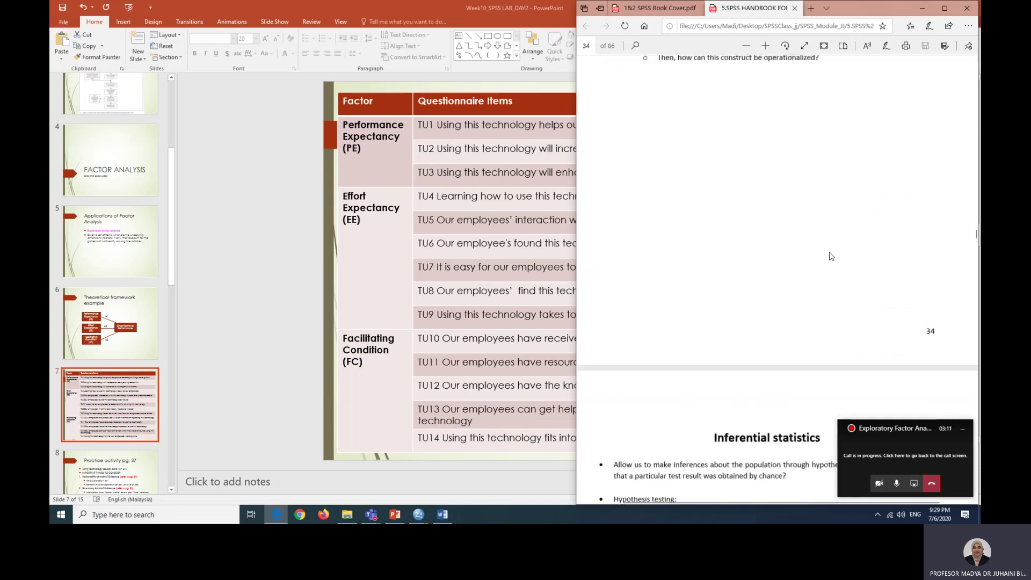
pyautogui.scroll(-10, 830, 256)
pyautogui.scroll(-12, 830, 256)
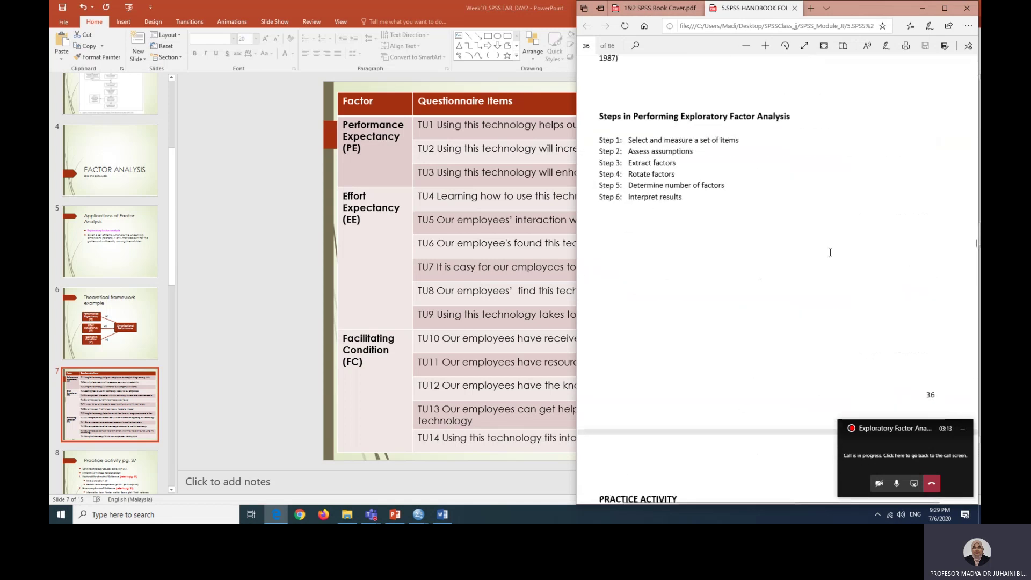
pyautogui.scroll(5, 830, 252)
pyautogui.scroll(1, 830, 253)
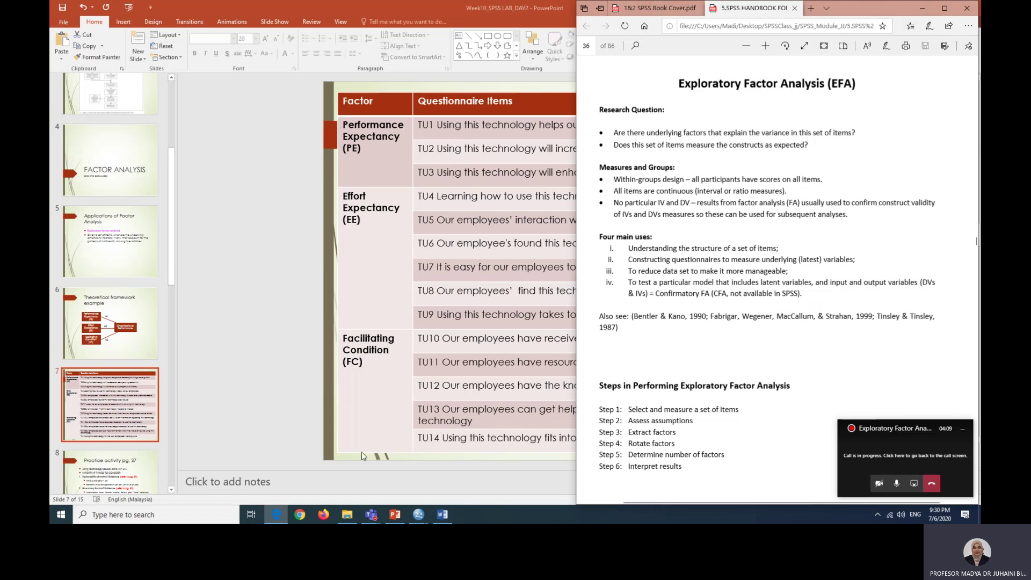
# Show the Practice activity pg. 37 slide, then bring Technology Use.sav forward in SPSS.
pyautogui.click(107, 475)
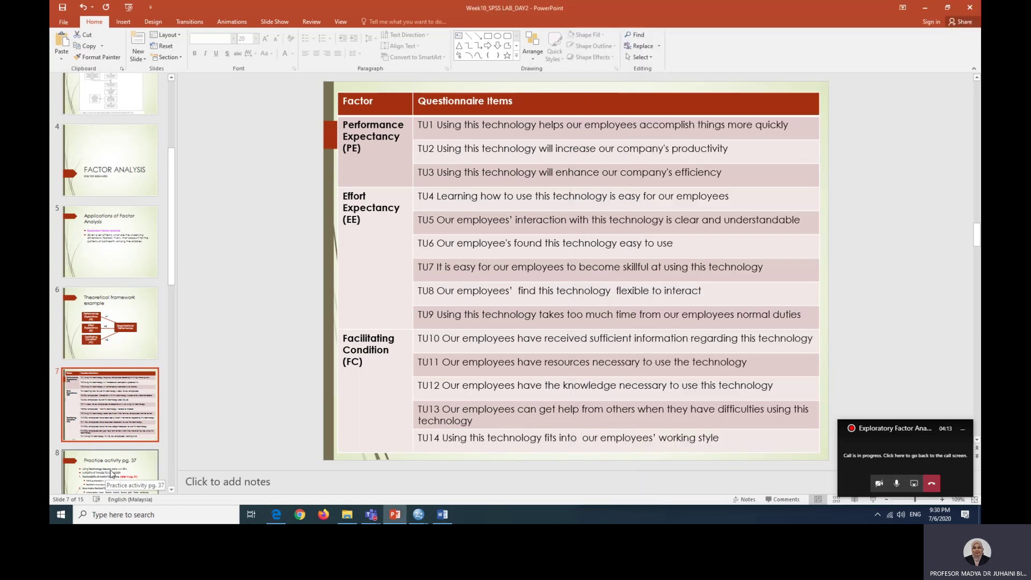
pyautogui.click(111, 473)
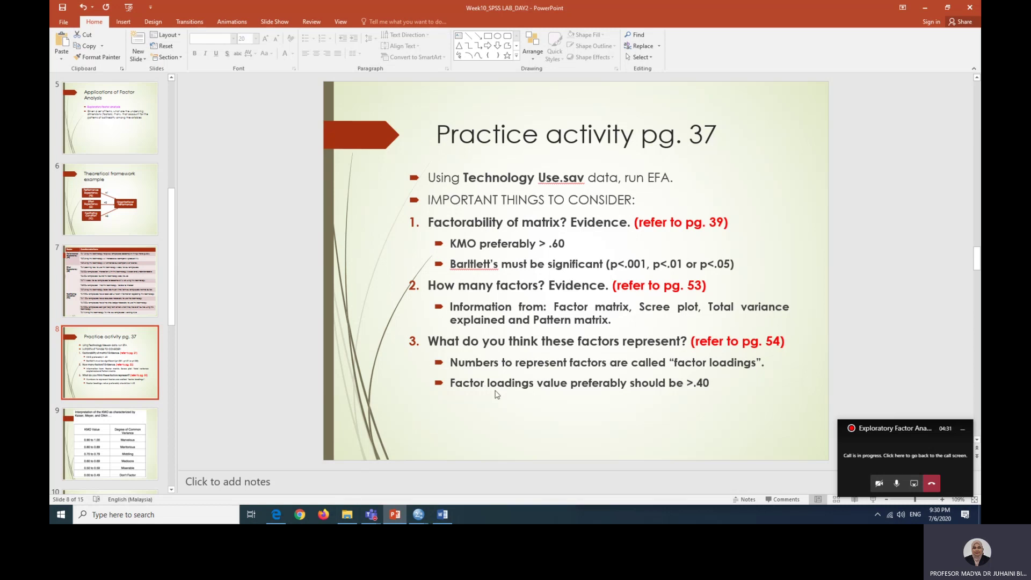
pyautogui.click(418, 516)
pyautogui.click(480, 488)
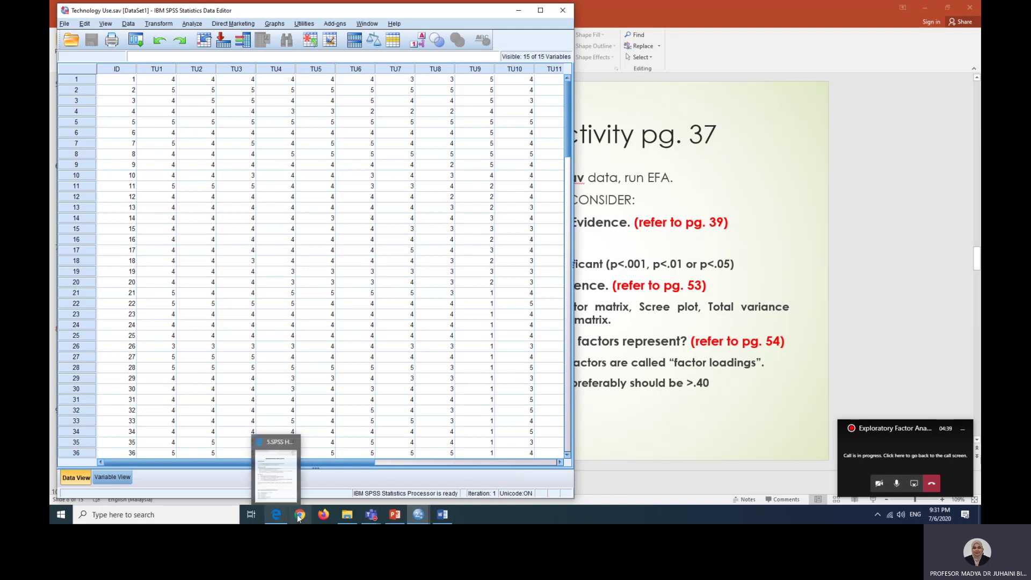
# Jump the handbook PDF to page 48, Steps in Performing EFA in SPSS.
pyautogui.click(276, 514)
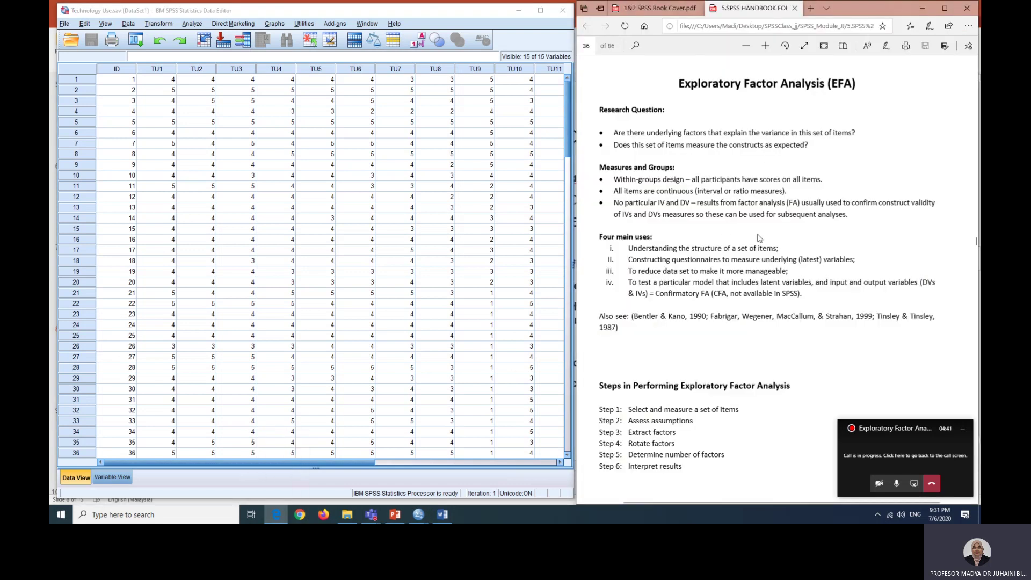
pyautogui.scroll(-20, 766, 219)
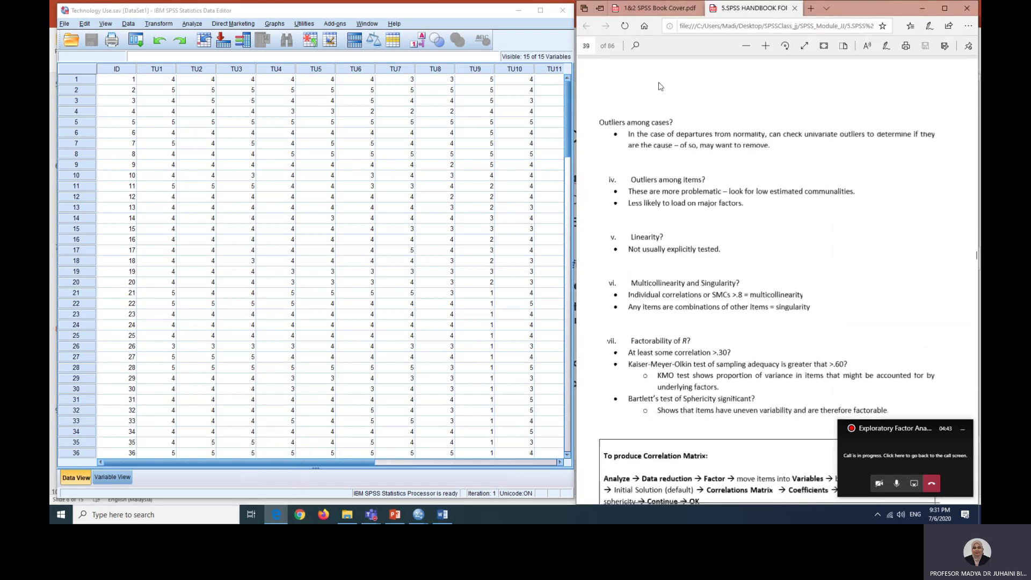
pyautogui.click(587, 46)
pyautogui.write('48')
pyautogui.press('Return')
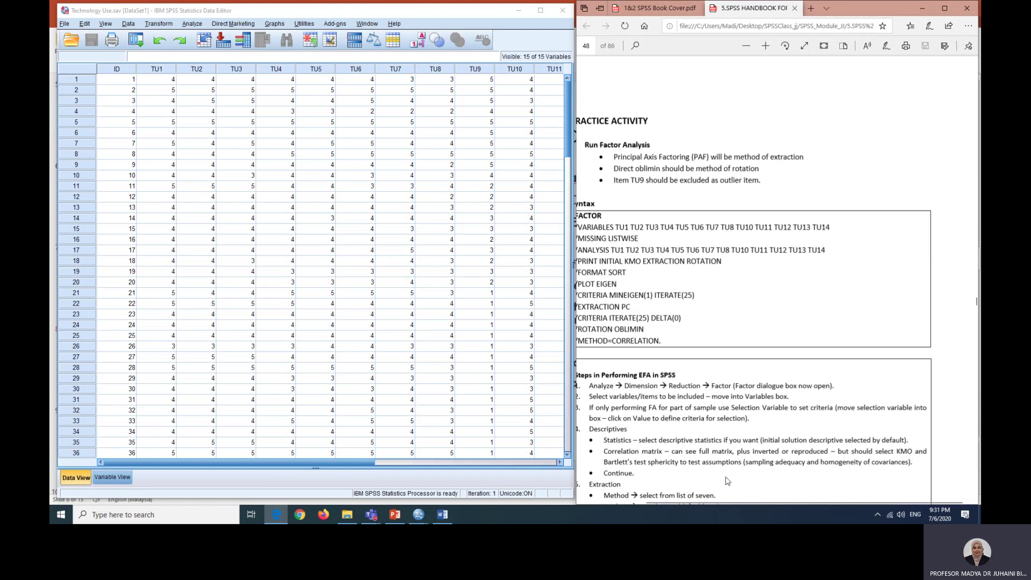
# Arrange the PDF beside the data and check TU1–TU14 labels in Variable View, then return to Data View.
pyautogui.moveTo(728, 503); pyautogui.dragTo(676, 504)
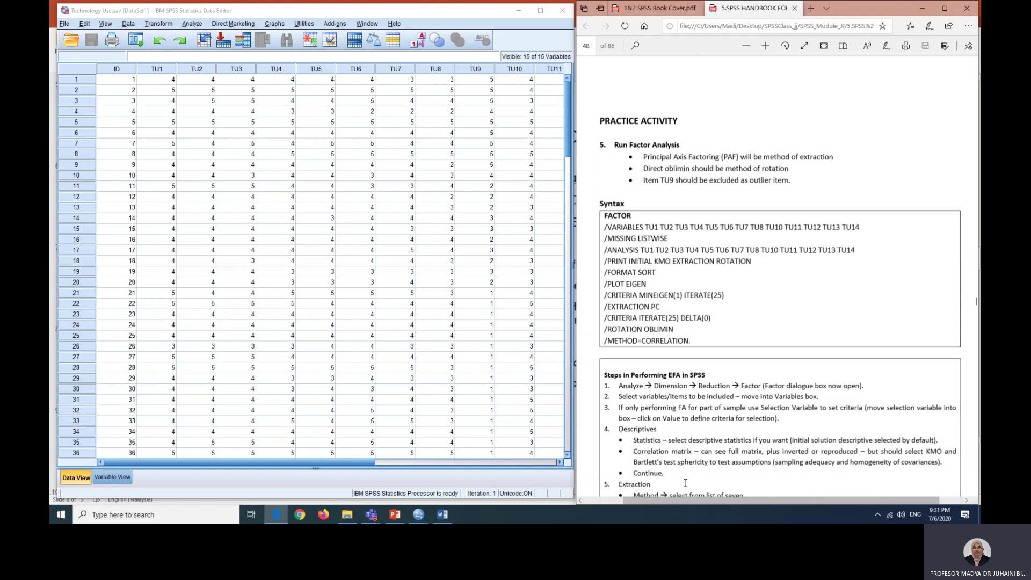
pyautogui.scroll(-3, 672, 222)
pyautogui.scroll(3, 672, 222)
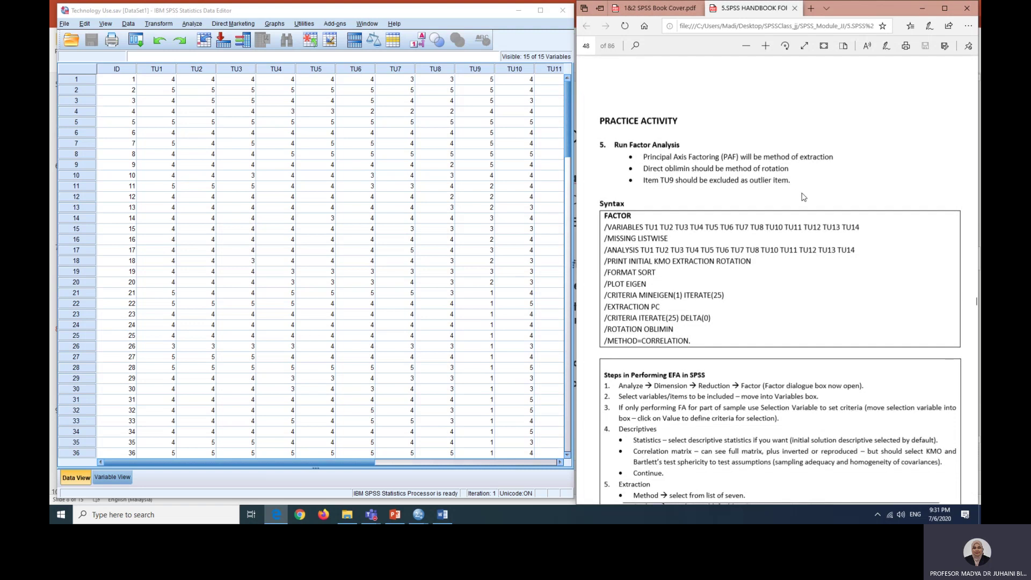
pyautogui.scroll(-5, 800, 196)
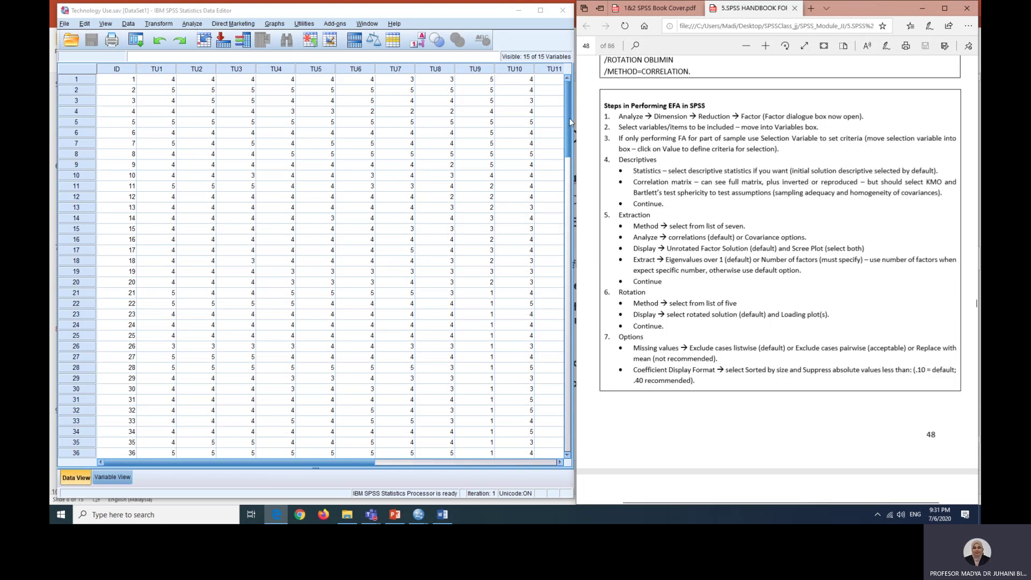
pyautogui.moveTo(568, 118); pyautogui.dragTo(565, 363)
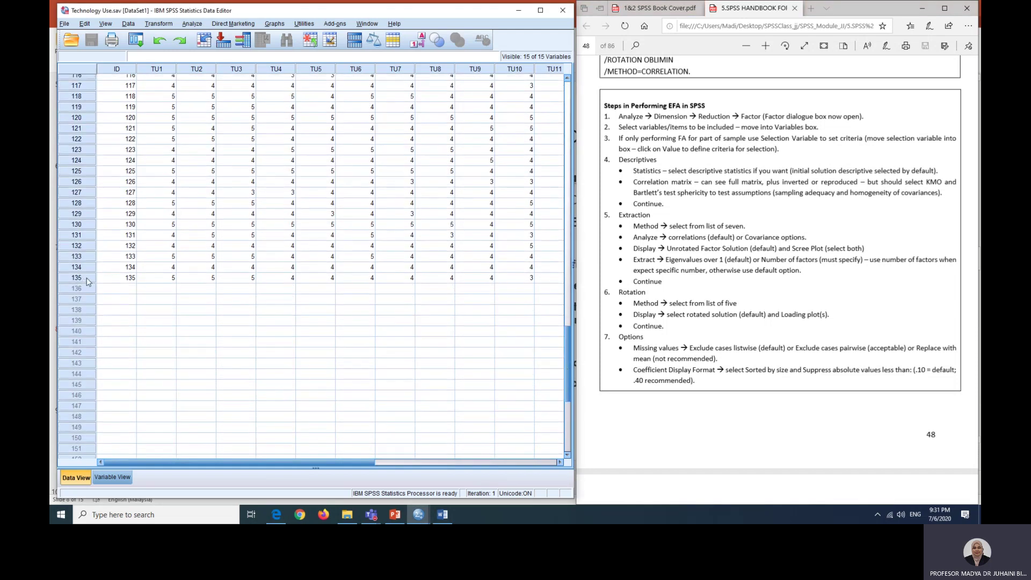
pyautogui.click(112, 477)
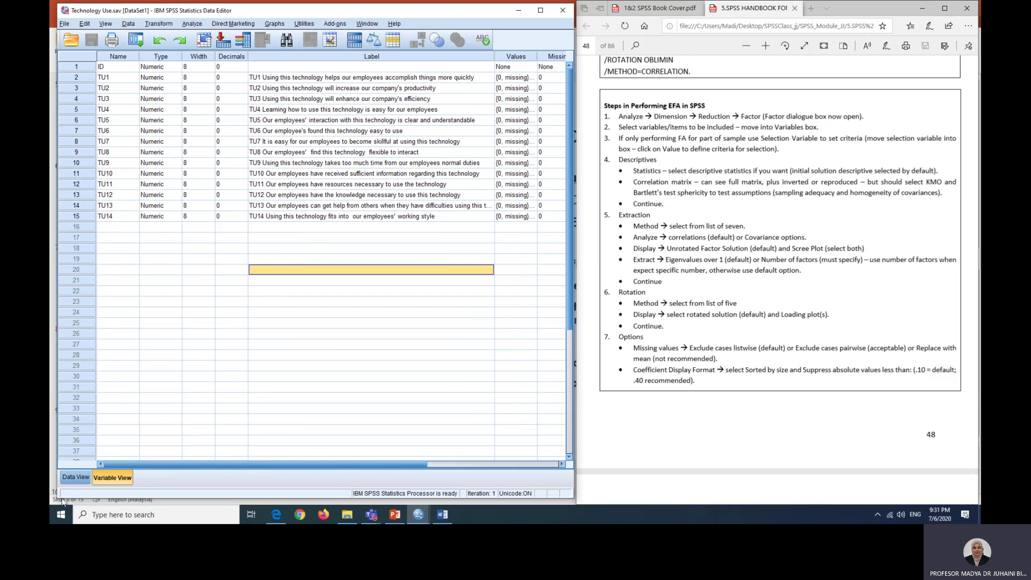
pyautogui.click(76, 477)
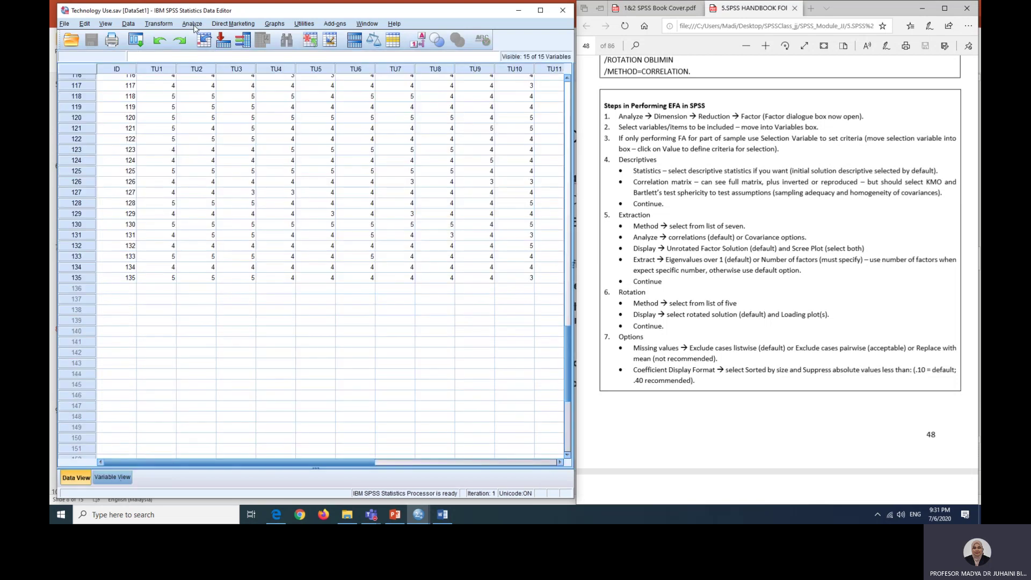
# Open the Factor Analysis dialog and move items TU1 through TU14 into Variables.
pyautogui.click(192, 23)
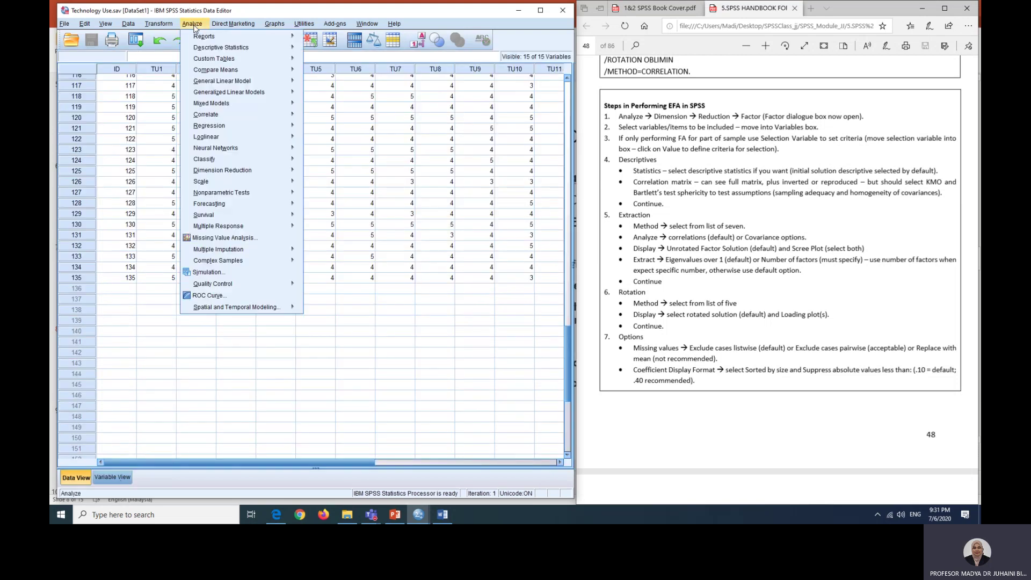
pyautogui.moveTo(266, 169)
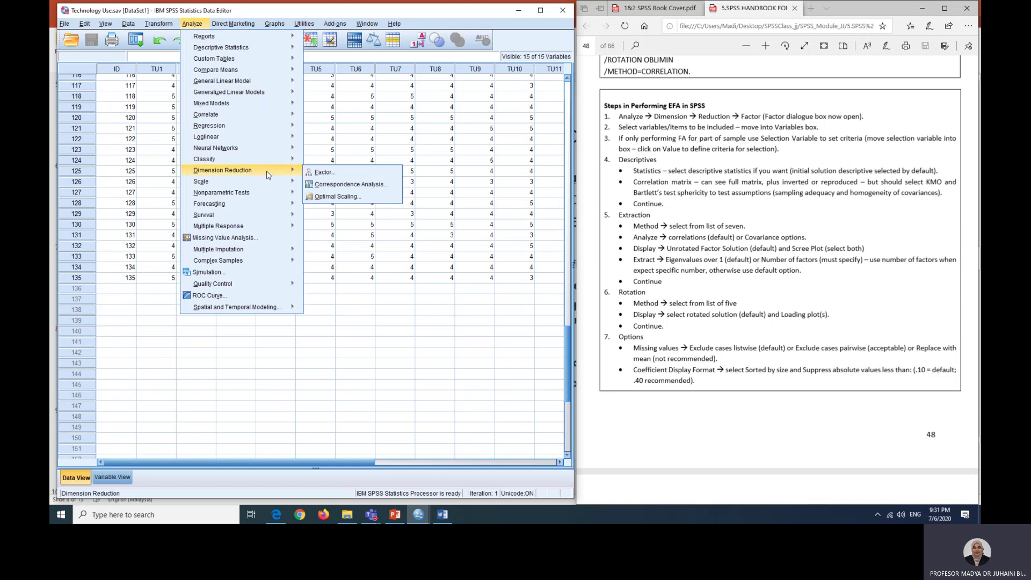
pyautogui.click(321, 172)
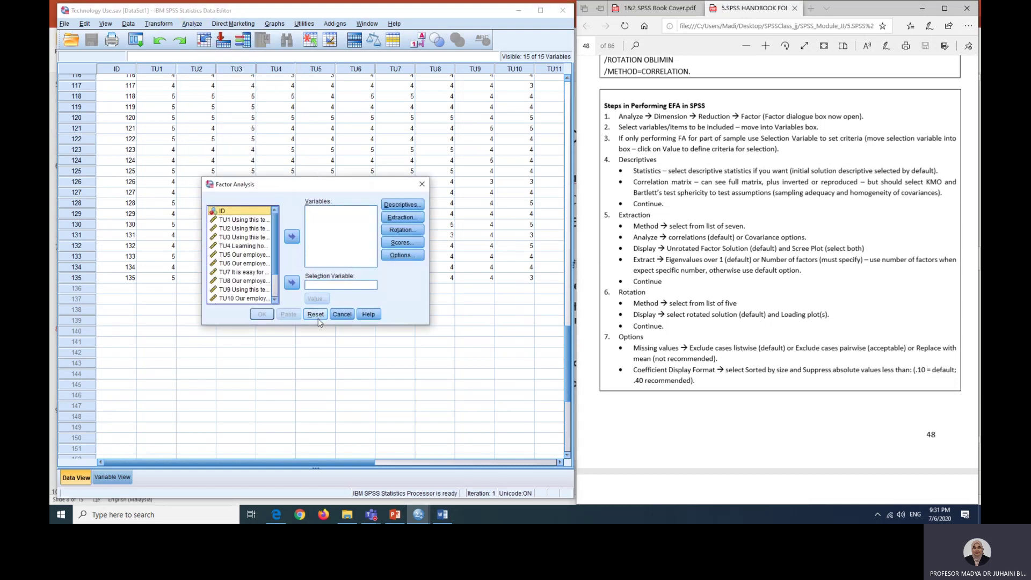
pyautogui.click(240, 222)
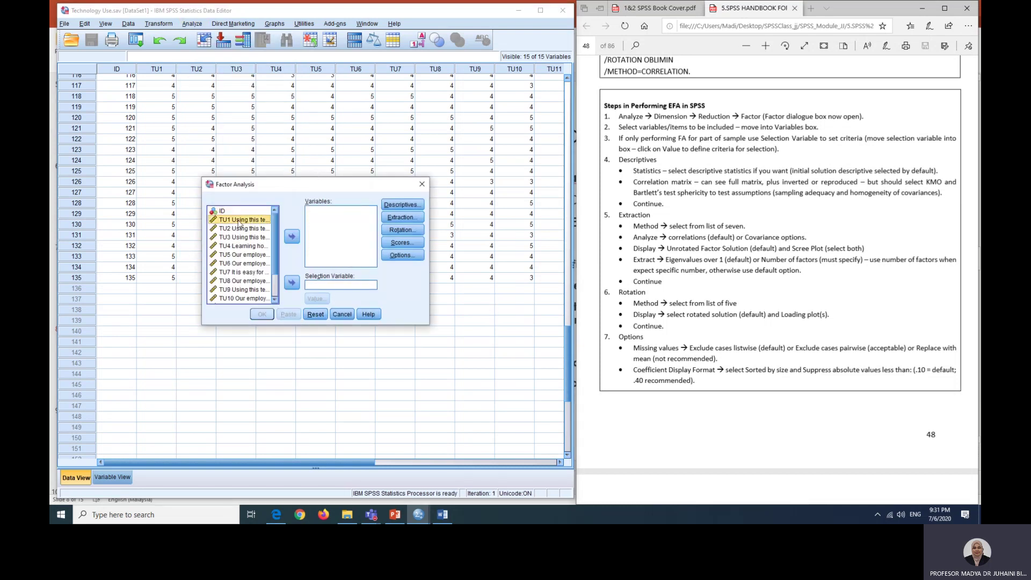
pyautogui.moveTo(275, 232); pyautogui.dragTo(276, 276)
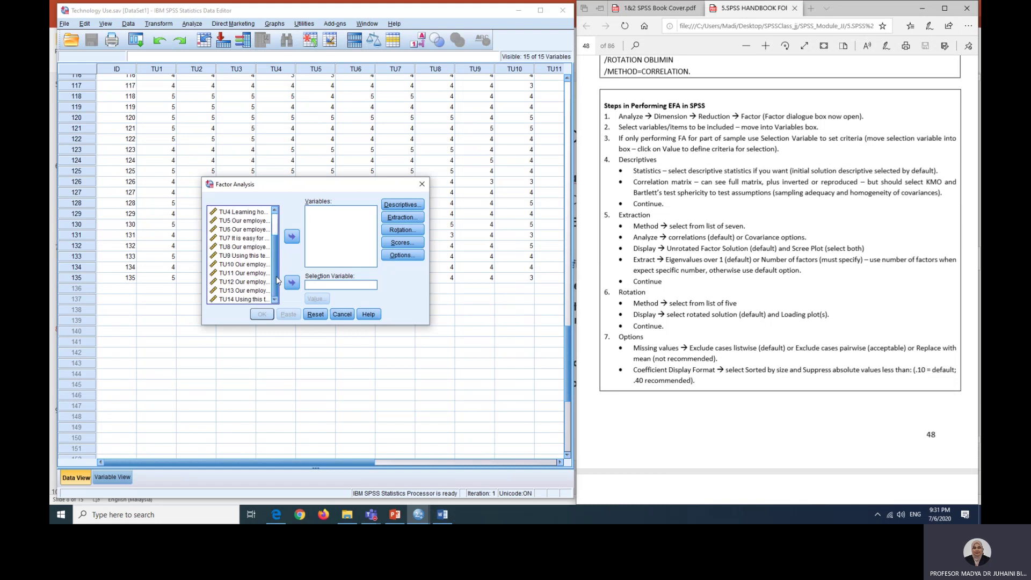
pyautogui.keyDown('shift'); pyautogui.click(240, 300); pyautogui.keyUp('shift')
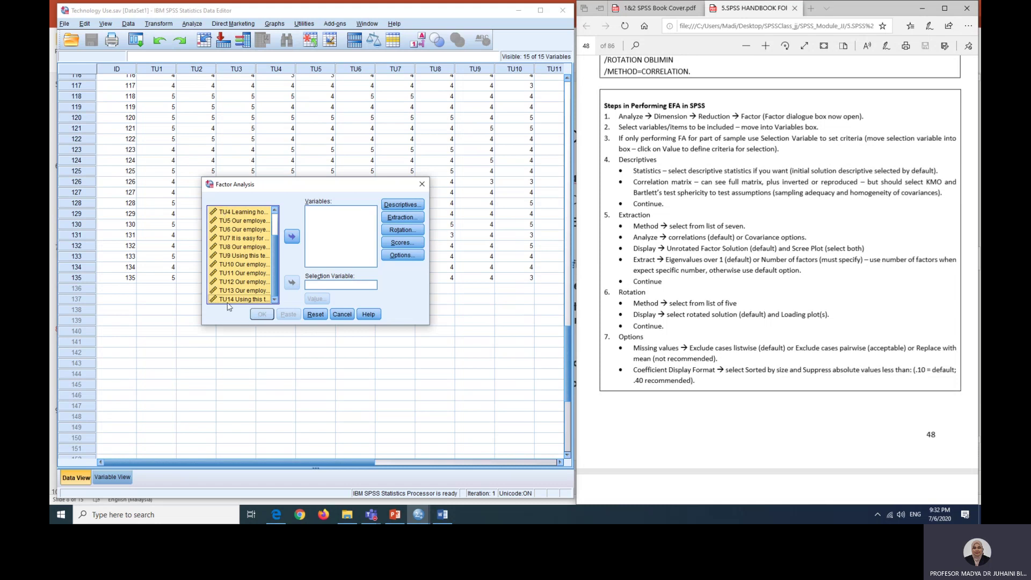
pyautogui.click(292, 237)
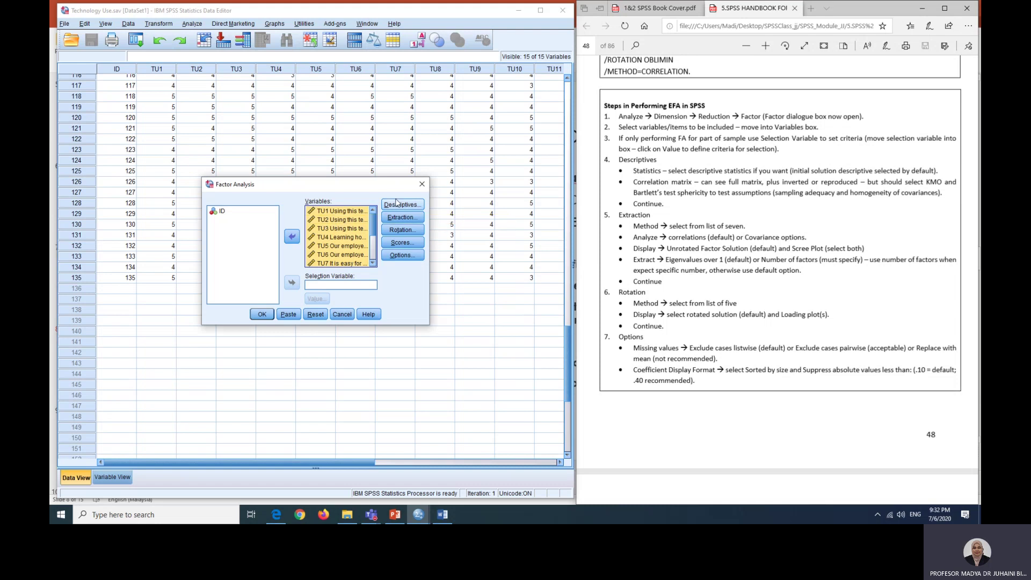
# Request the KMO and Bartlett's test of sphericity under Descriptives.
pyautogui.click(420, 205)
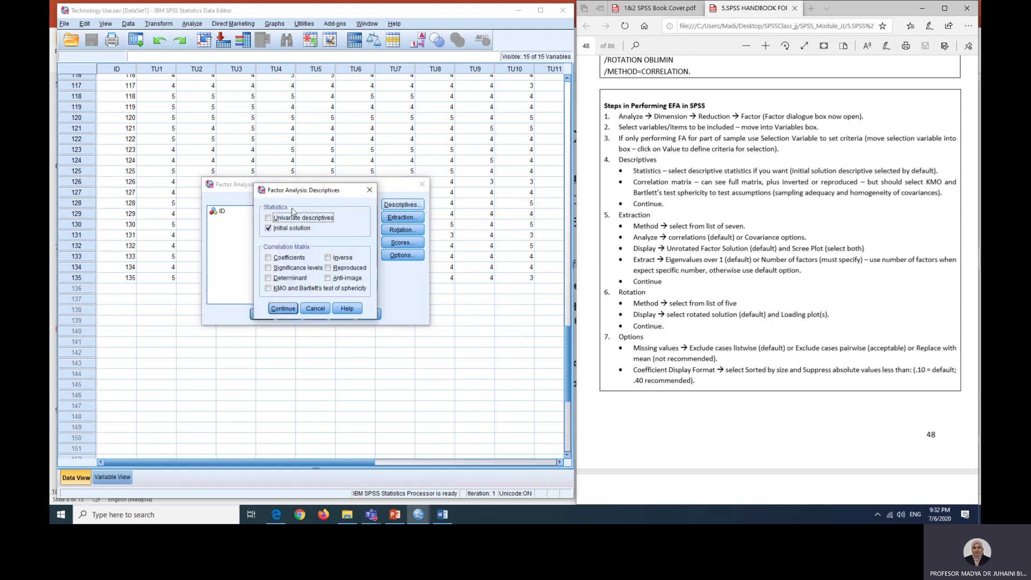
pyautogui.click(271, 290)
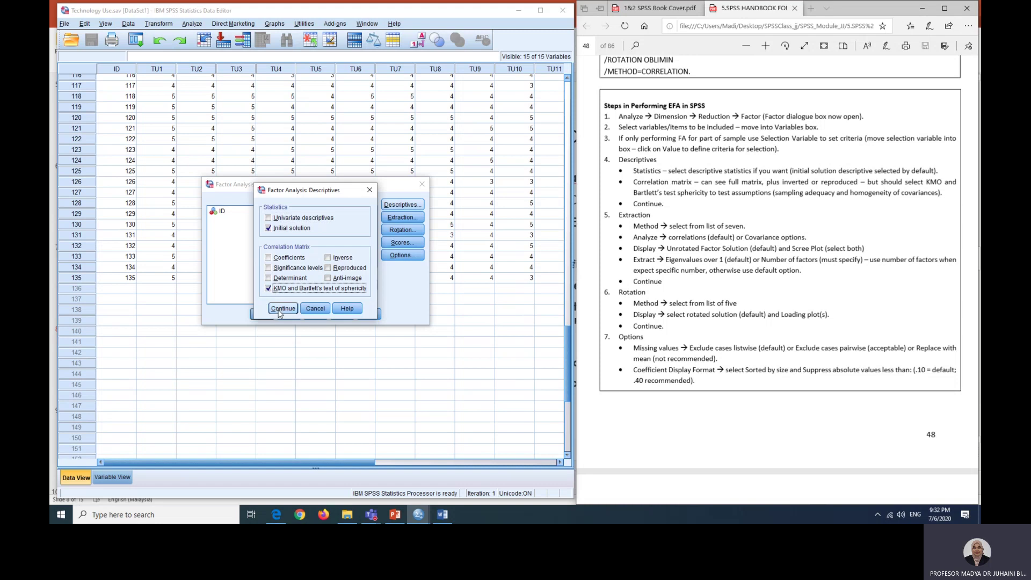
pyautogui.click(281, 310)
# Set extraction to principal axis factoring with a scree plot.
pyautogui.click(385, 218)
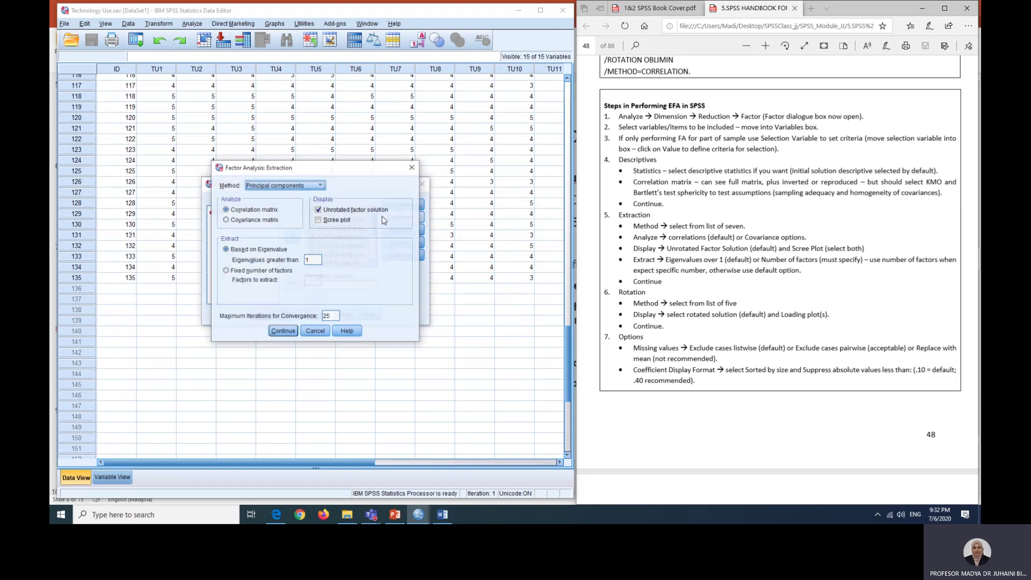
pyautogui.click(299, 186)
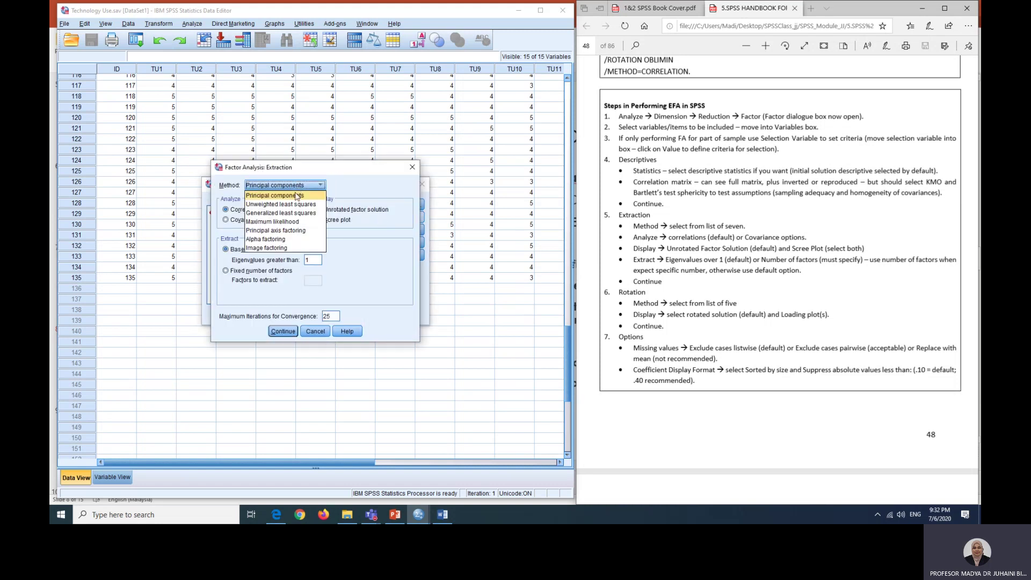
pyautogui.click(288, 231)
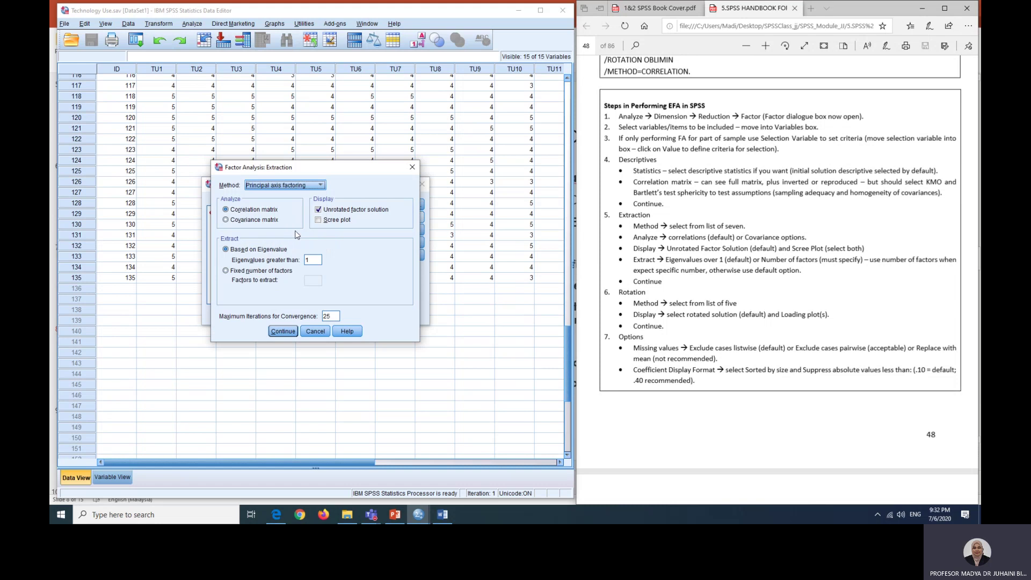
pyautogui.click(318, 221)
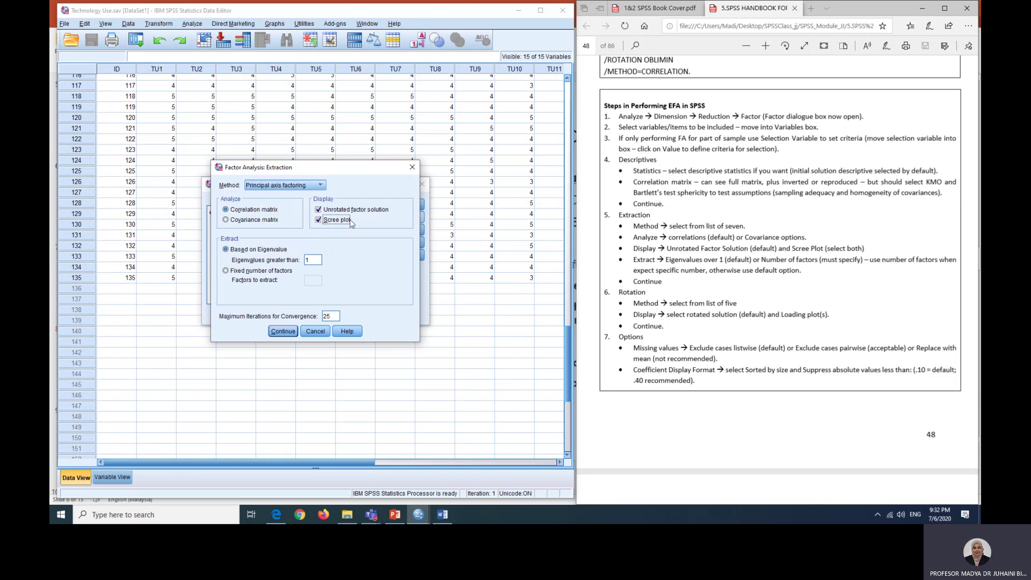
pyautogui.click(283, 330)
# Apply Direct Oblimin rotation, sort loadings by size, and run the factor analysis.
pyautogui.click(402, 229)
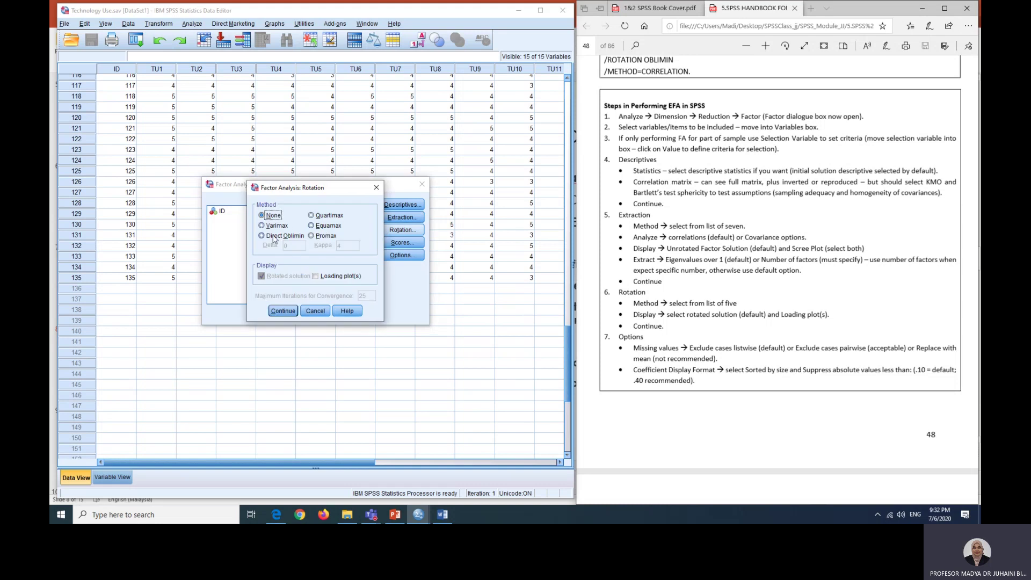
pyautogui.click(274, 237)
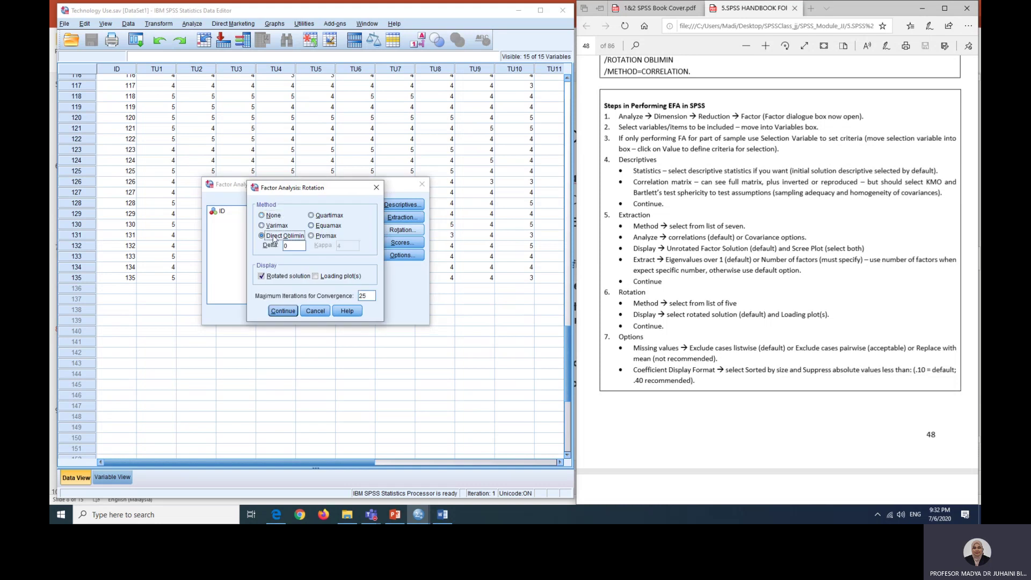
pyautogui.click(288, 311)
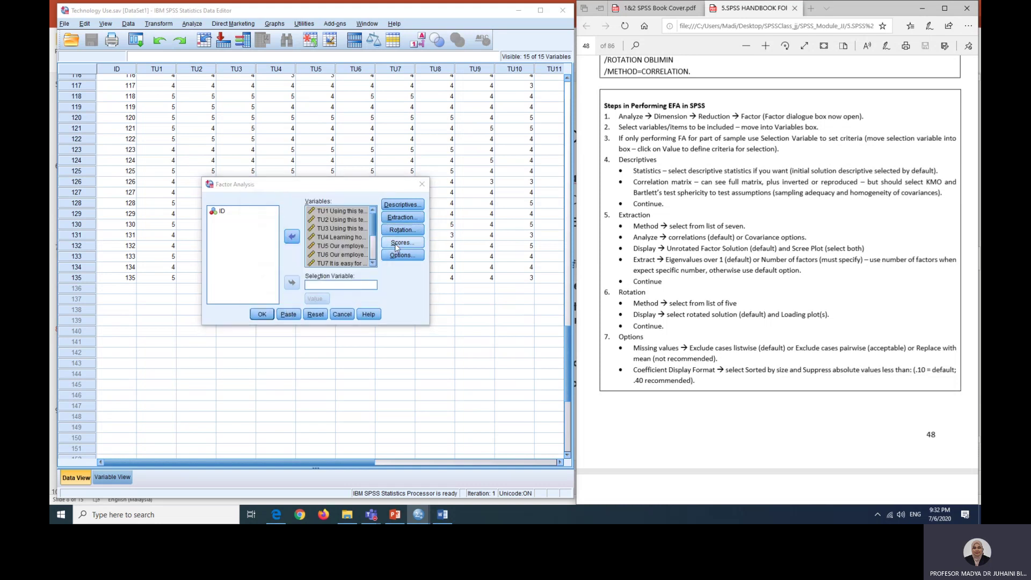
pyautogui.click(396, 245)
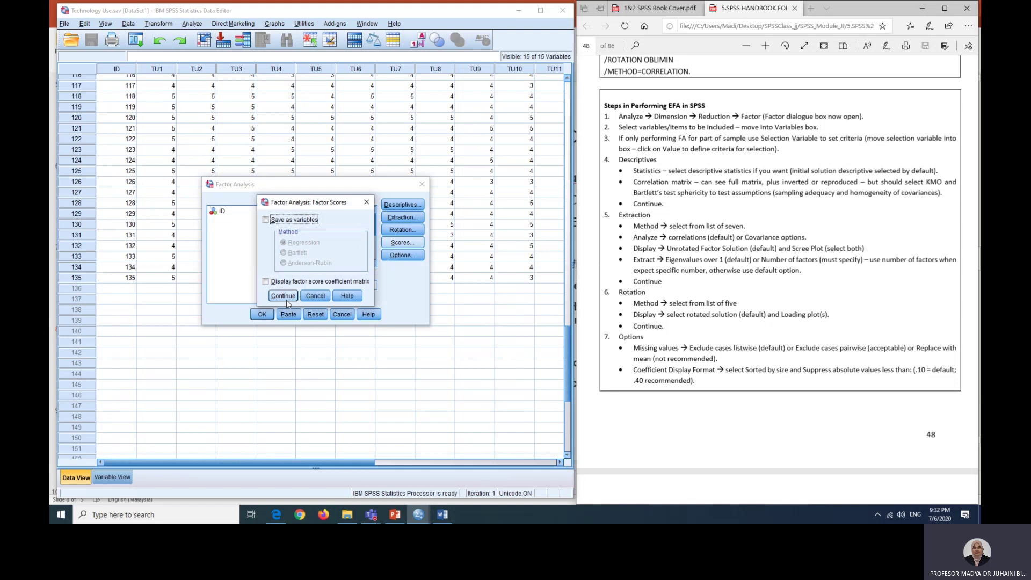
pyautogui.click(286, 299)
pyautogui.click(402, 255)
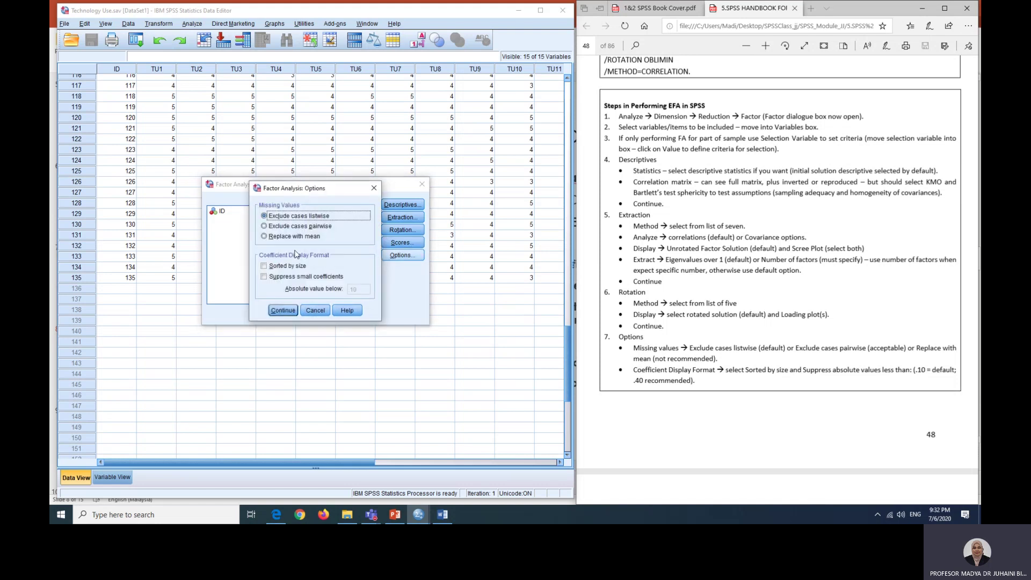
pyautogui.click(264, 267)
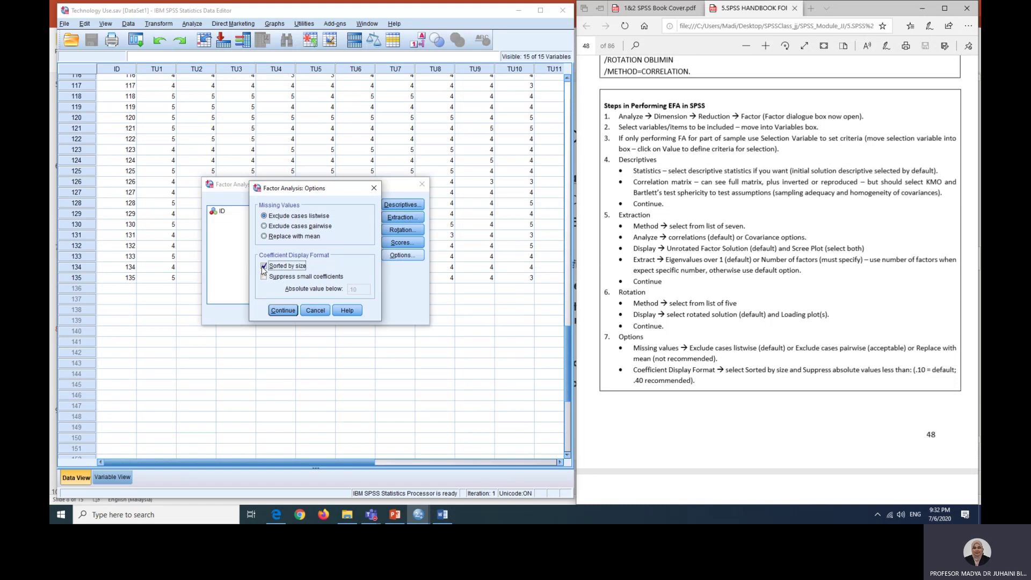
pyautogui.click(283, 310)
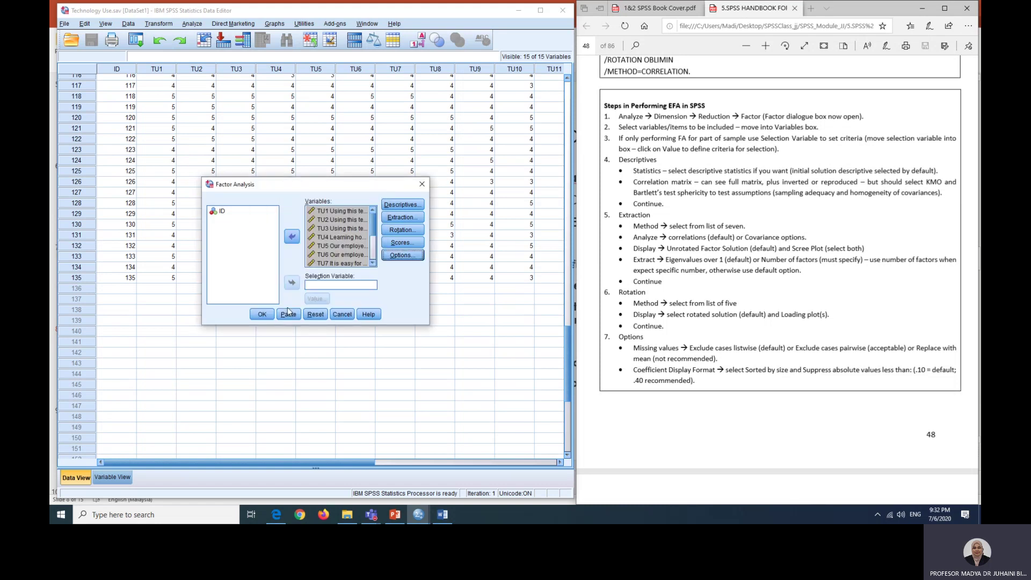
pyautogui.click(263, 314)
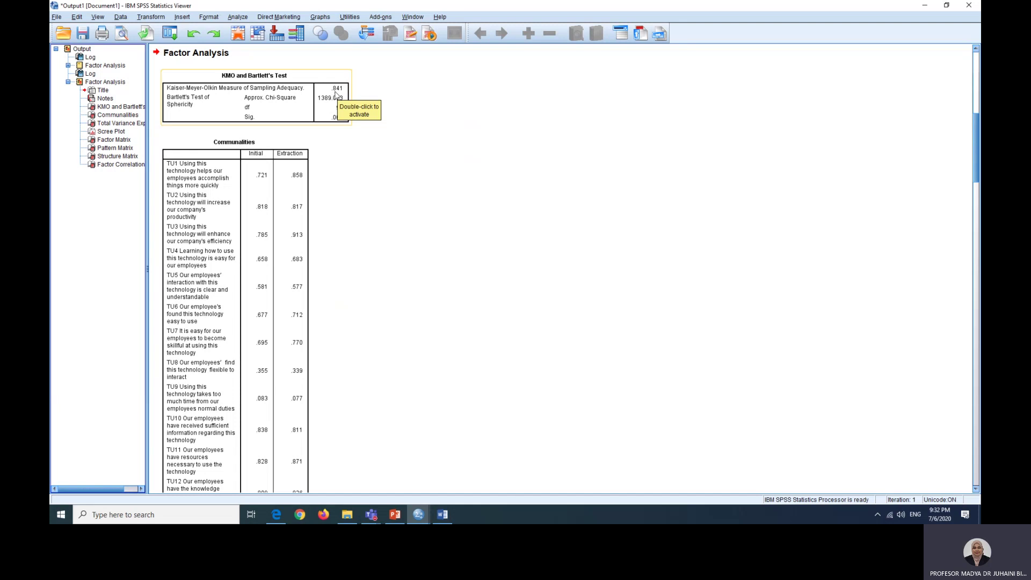
# Show the KMO interpretation slide, then return to the SPSS Output1 factor analysis results.
pyautogui.click(394, 514)
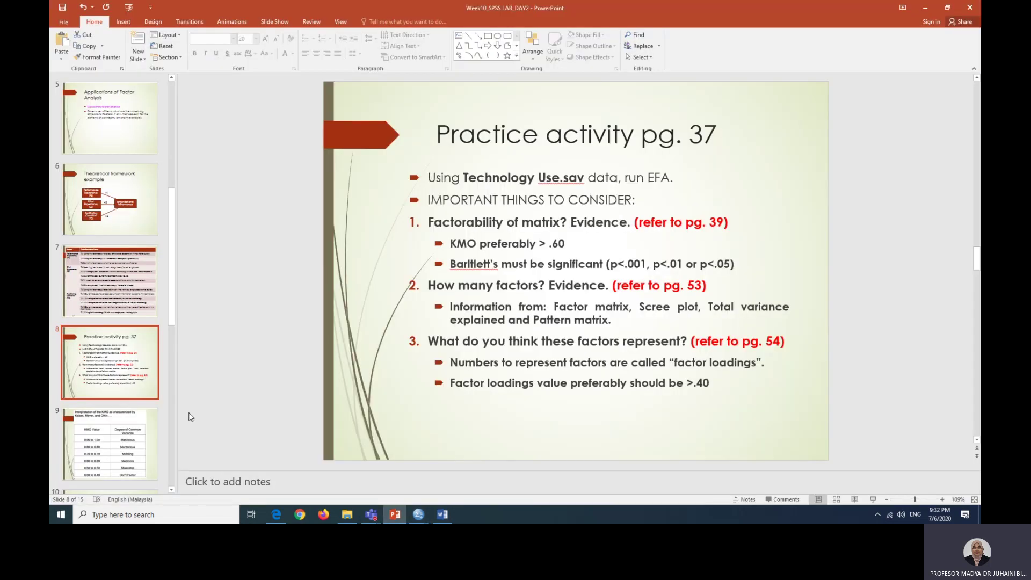
pyautogui.click(117, 433)
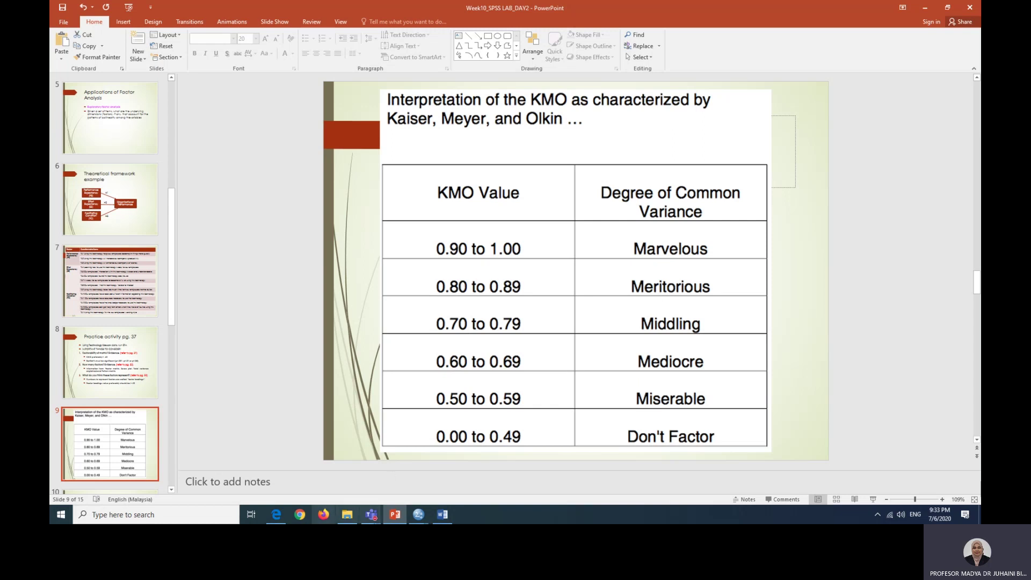
pyautogui.moveTo(420, 516)
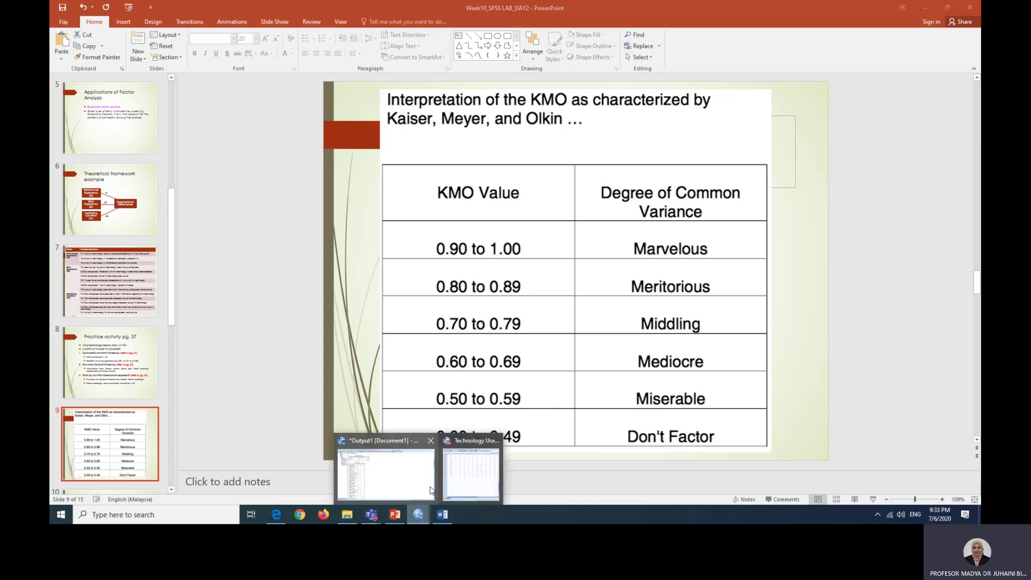
pyautogui.click(425, 491)
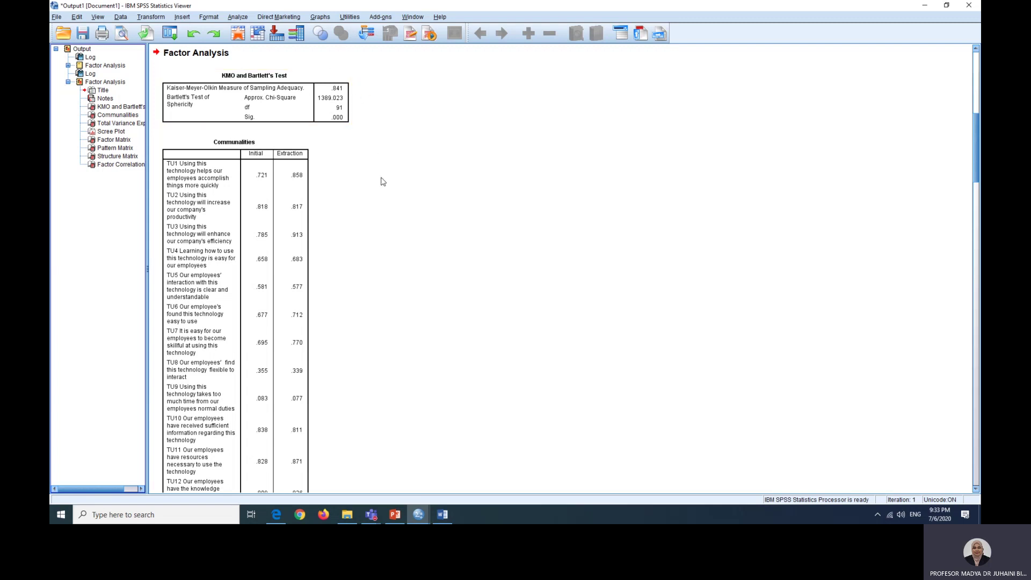
pyautogui.scroll(-5, 361, 202)
pyautogui.scroll(-12, 361, 201)
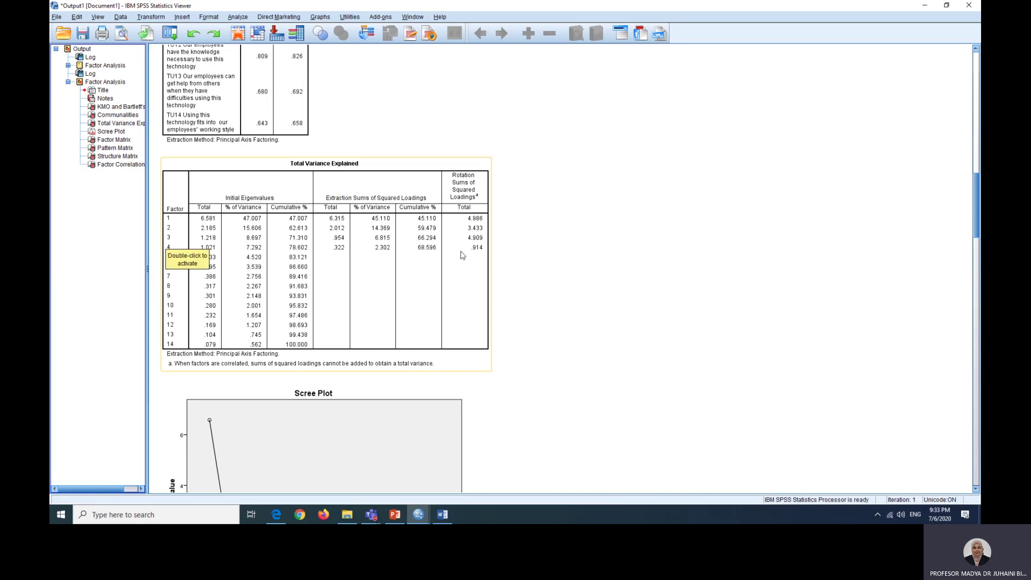
pyautogui.scroll(-5, 539, 273)
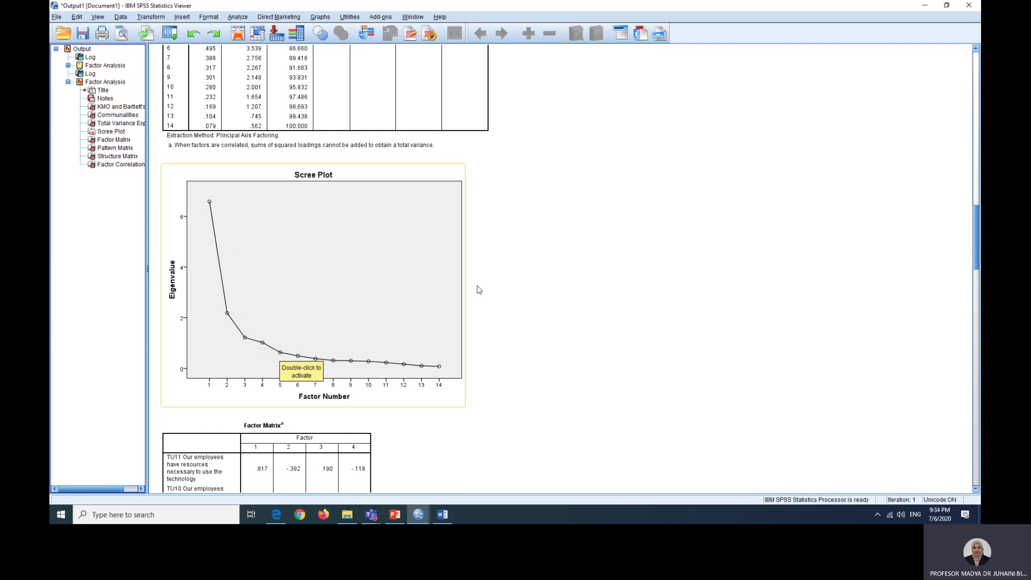
pyautogui.click(594, 283)
pyautogui.scroll(-10, 599, 283)
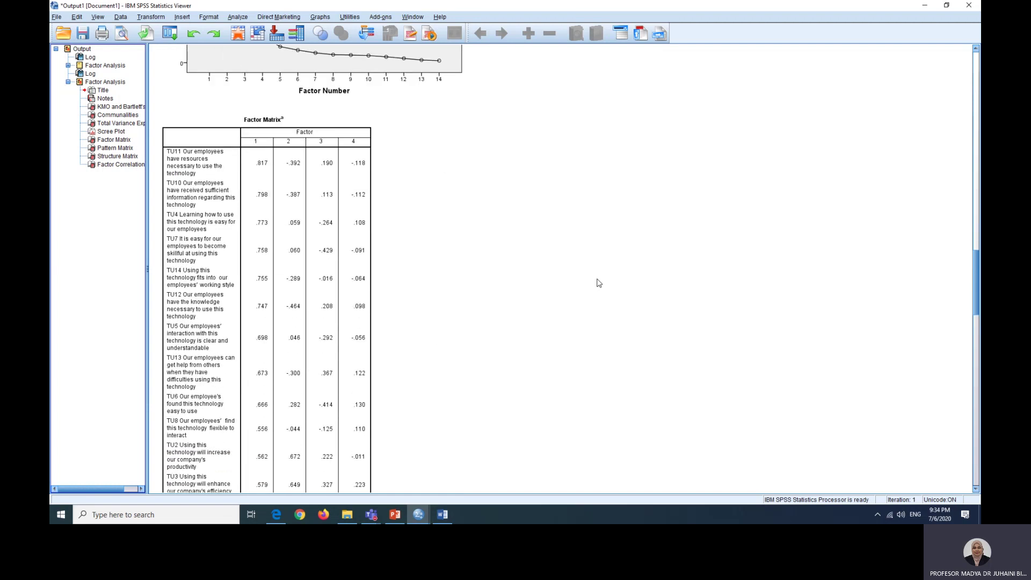
pyautogui.click(328, 196)
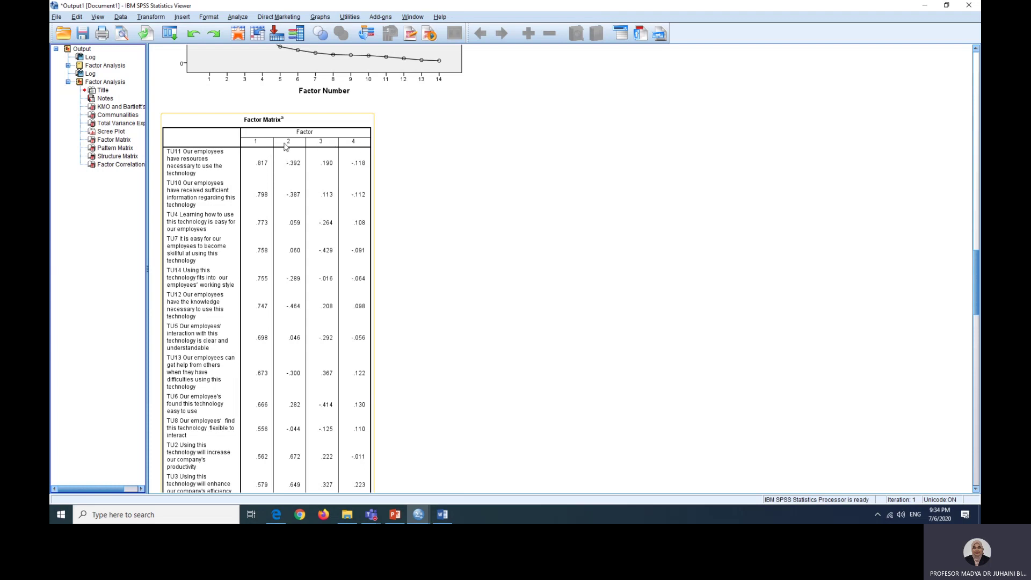
pyautogui.click(476, 283)
pyautogui.scroll(-5, 477, 283)
# Select the Pattern Matrix table in the SPSS output and copy it.
pyautogui.scroll(-5, 479, 284)
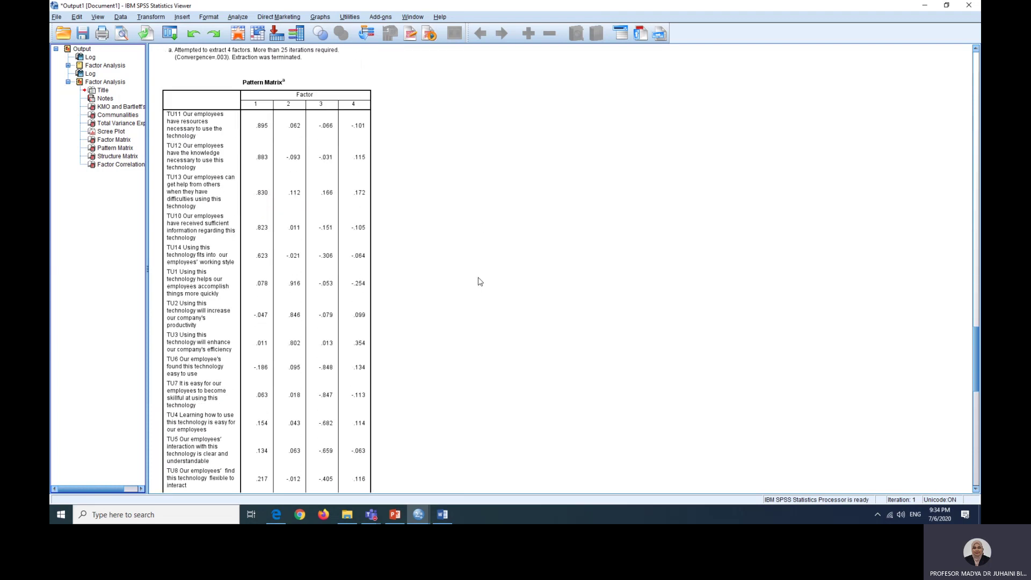
pyautogui.click(311, 156)
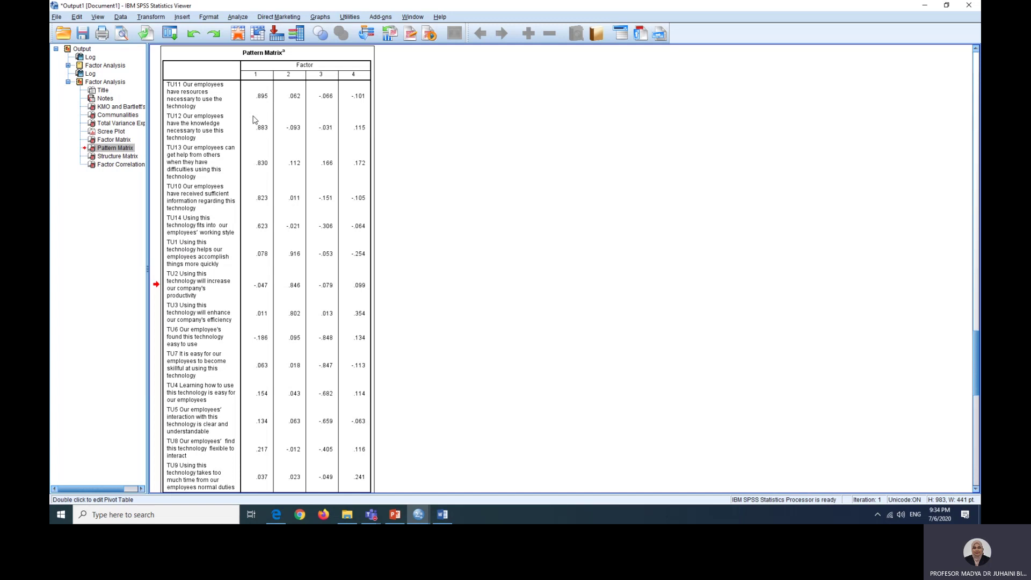
pyautogui.rightClick(255, 119)
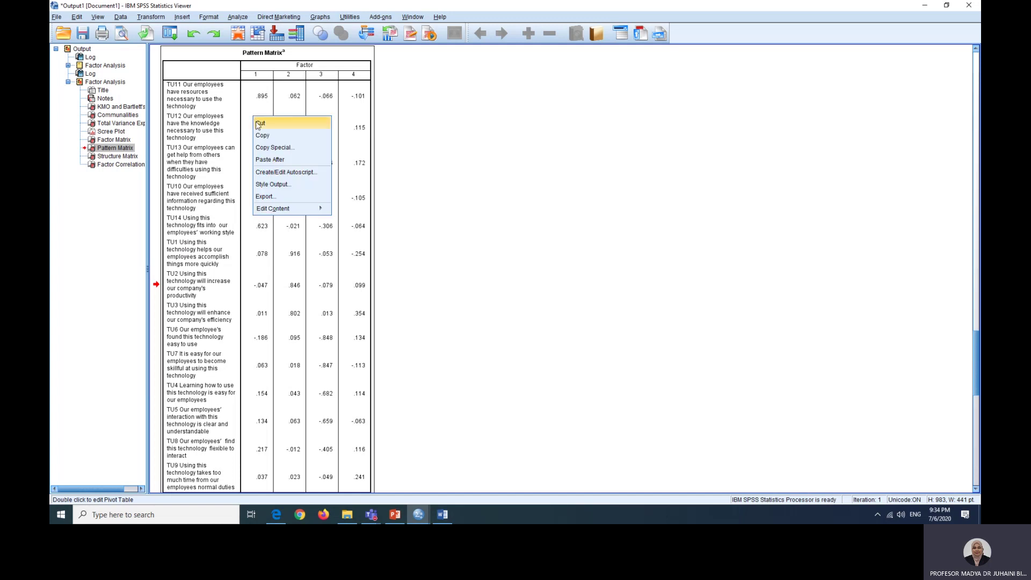
pyautogui.click(264, 134)
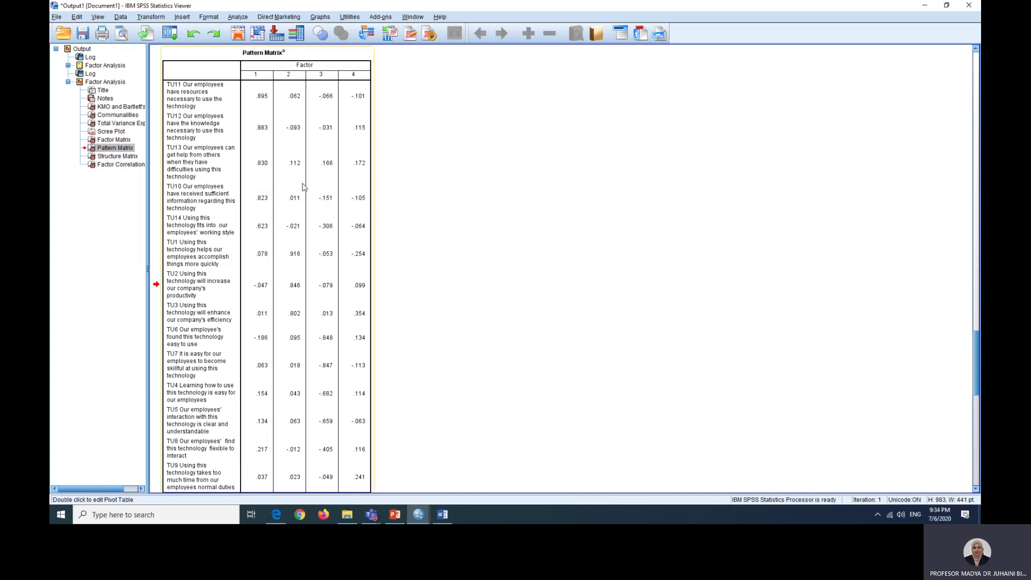
# Paste the Pattern Matrix into the blank Word document with Keep Source Formatting.
pyautogui.click(442, 514)
pyautogui.rightClick(431, 92)
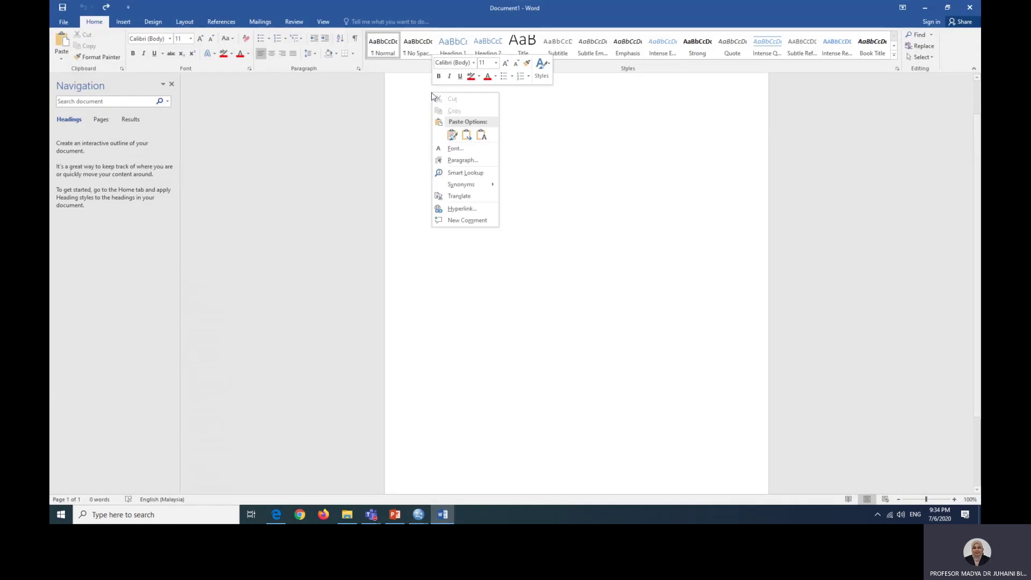
pyautogui.click(453, 131)
pyautogui.scroll(10, 611, 253)
pyautogui.scroll(-1, 611, 252)
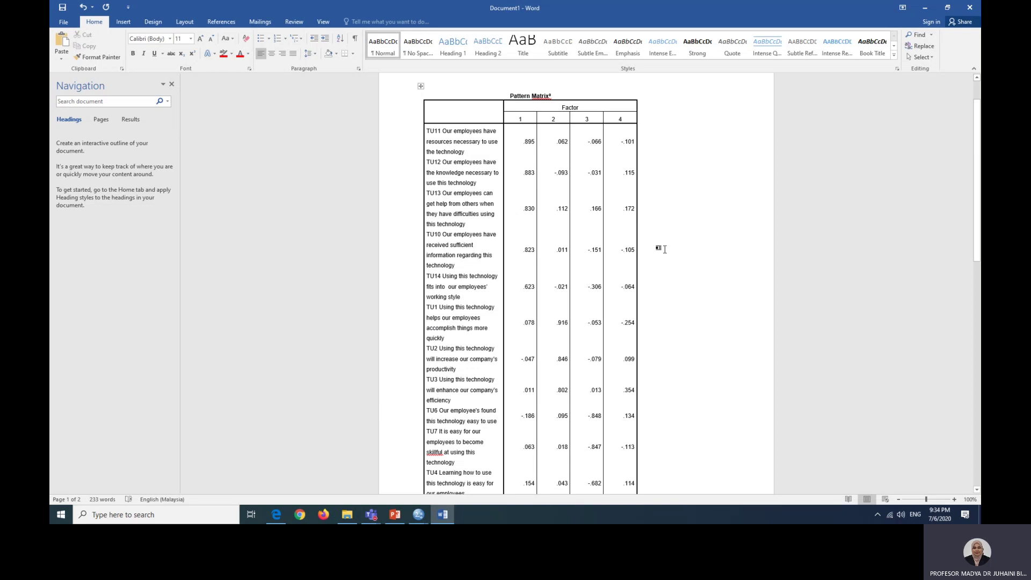
pyautogui.doubleClick(664, 249)
# Select the factor 1 loadings from .895 down to .623 and highlight them yellow.
pyautogui.hotkey('ctrl', 'v')
pyautogui.moveTo(523, 141); pyautogui.dragTo(534, 140)
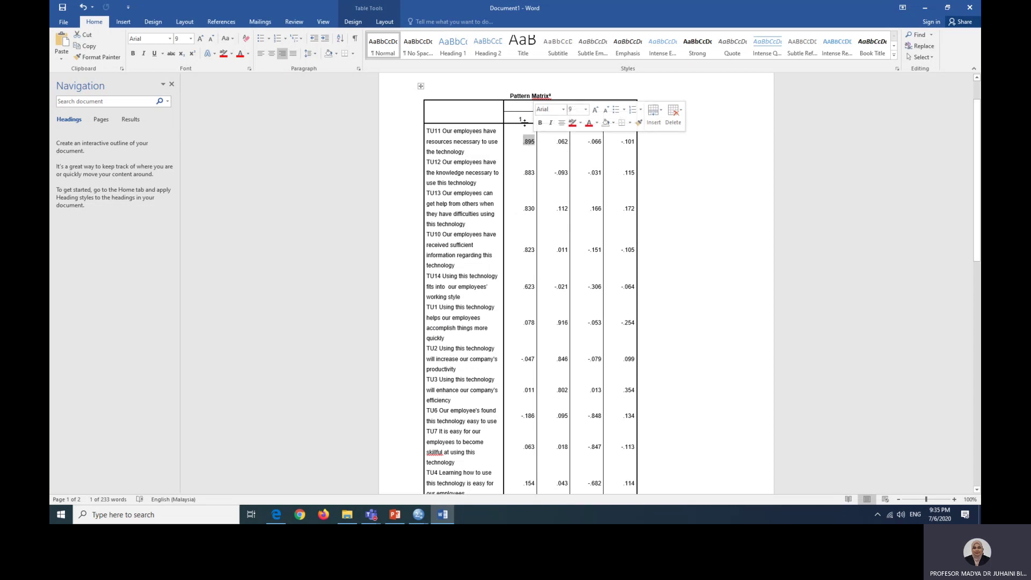
pyautogui.hotkey('ctrl', 'v')
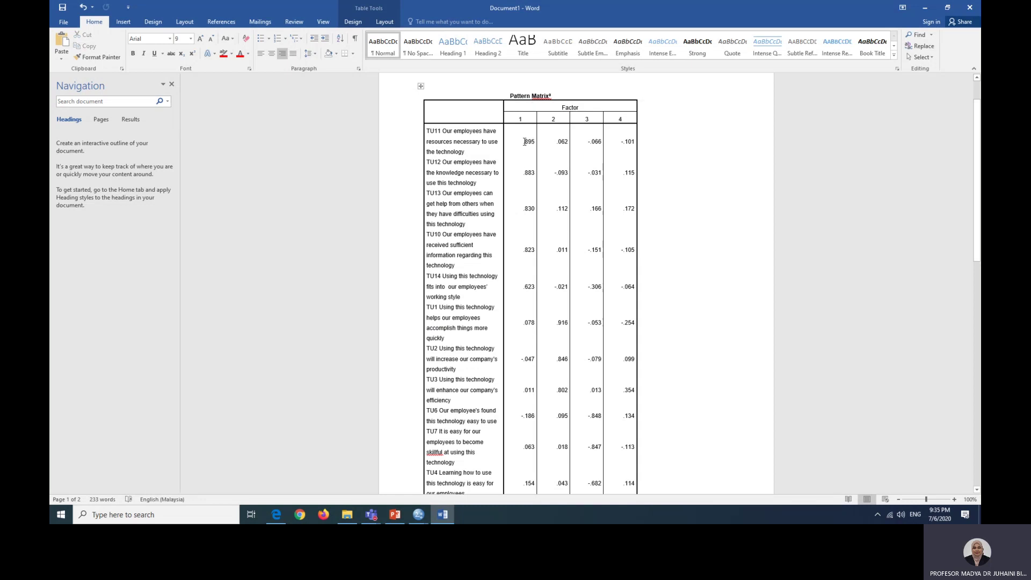
pyautogui.moveTo(531, 151); pyautogui.dragTo(529, 321)
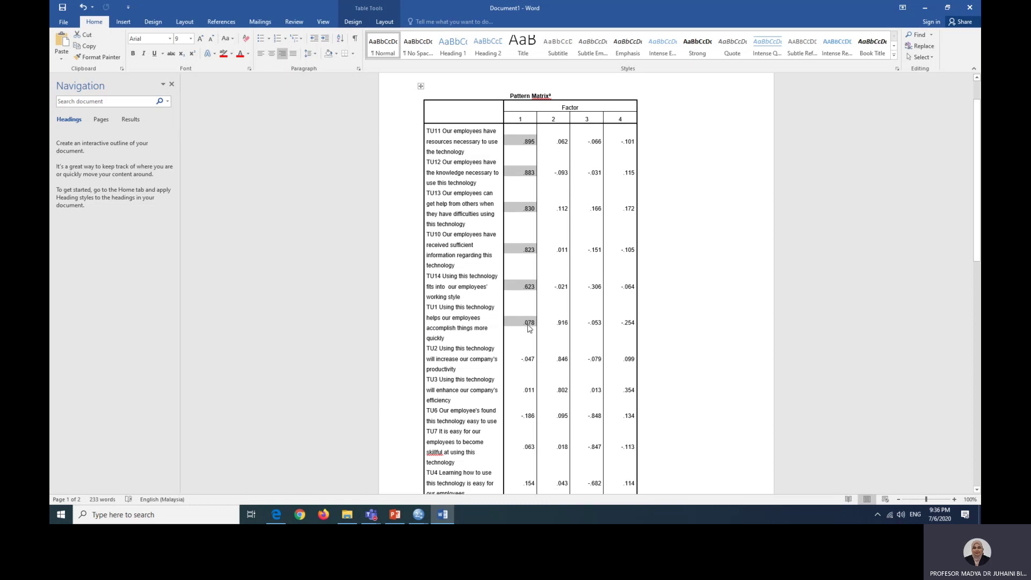
pyautogui.click(536, 293)
pyautogui.hotkey('ctrl', 'v')
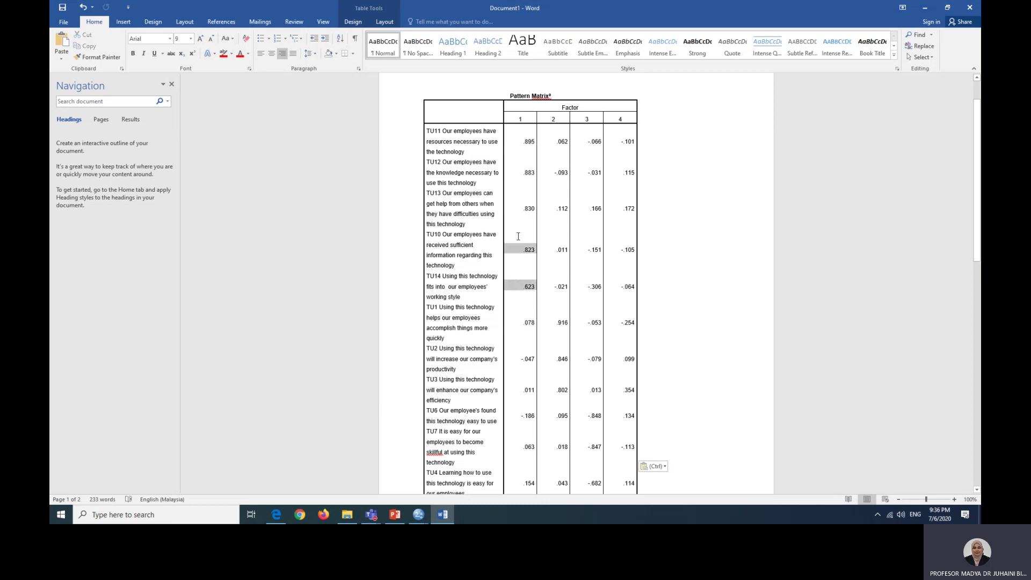
pyautogui.moveTo(527, 174); pyautogui.dragTo(527, 142)
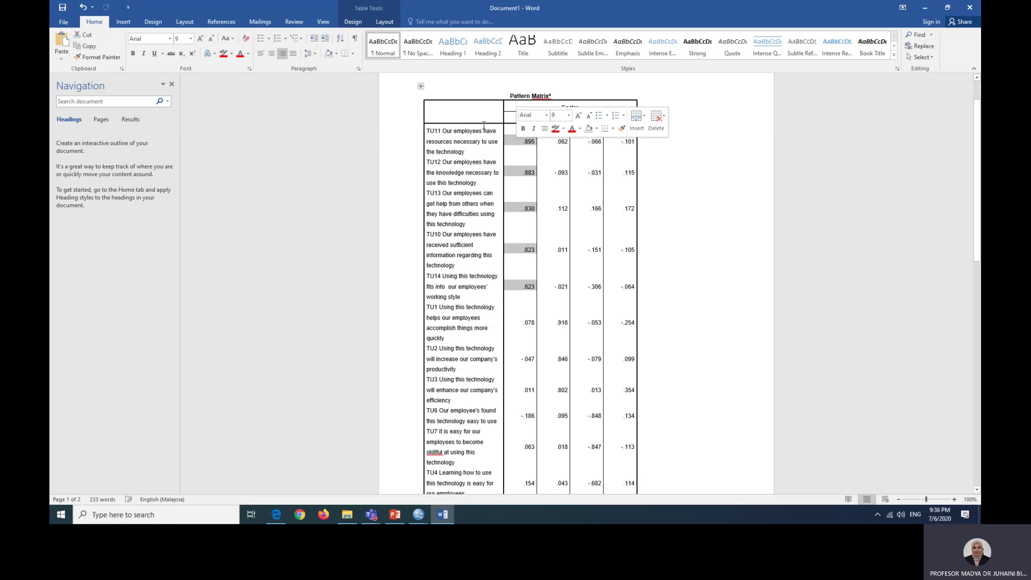
pyautogui.click(232, 52)
pyautogui.click(230, 63)
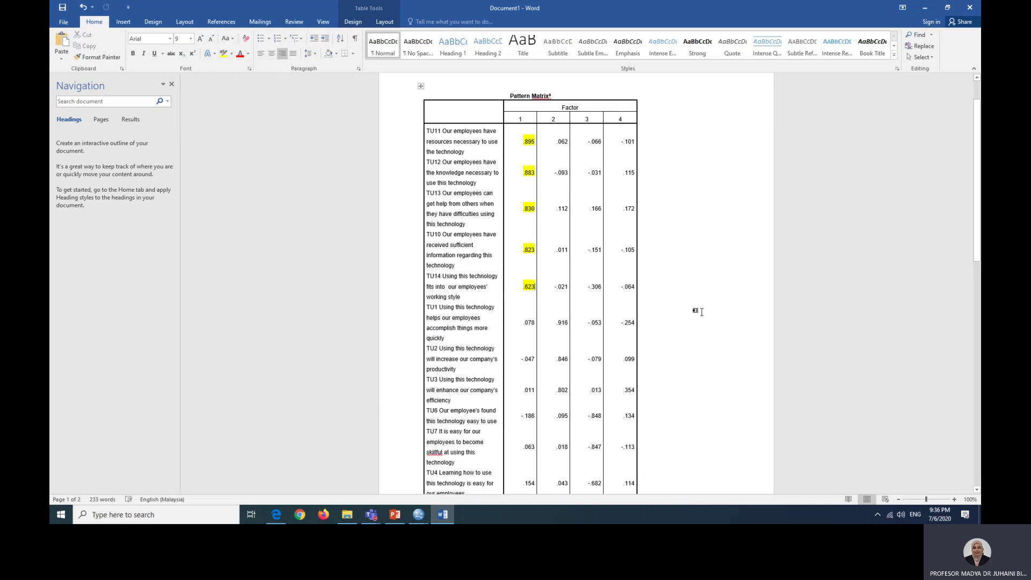
pyautogui.scroll(-2, 695, 308)
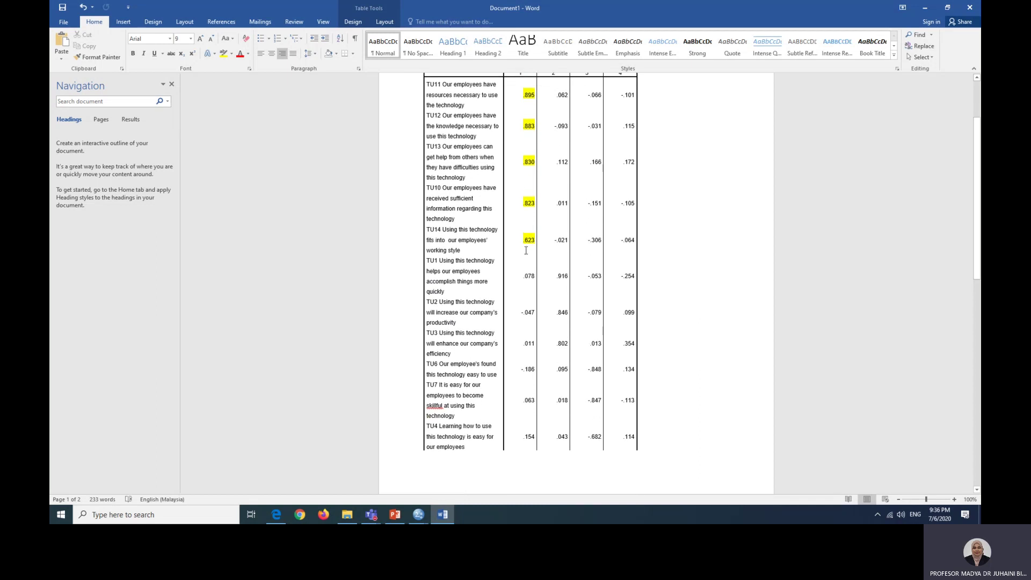
# Highlight the factor 2 loadings (.916, .846, .802) green.
pyautogui.scroll(1, 565, 271)
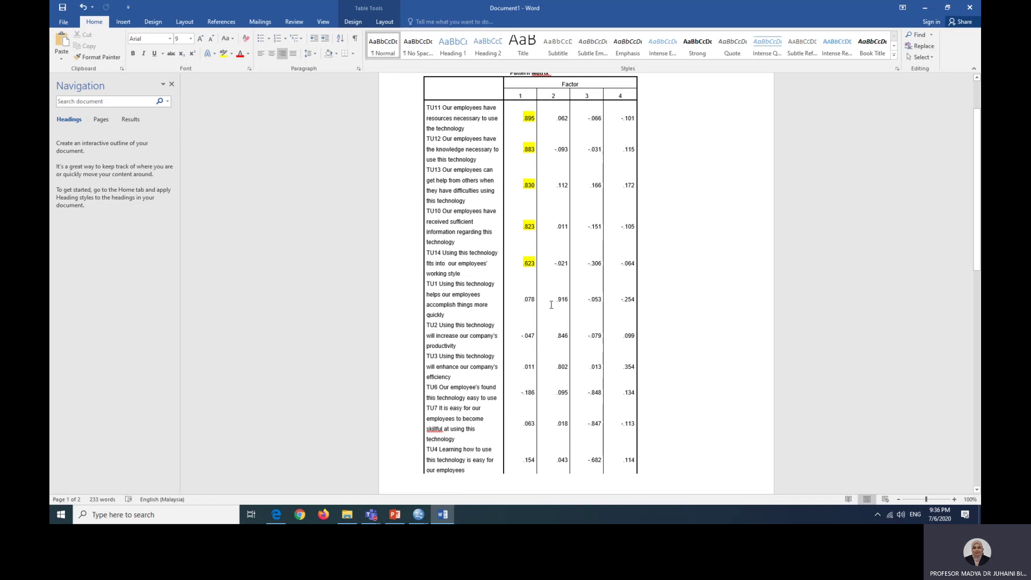
pyautogui.moveTo(556, 299); pyautogui.dragTo(560, 378)
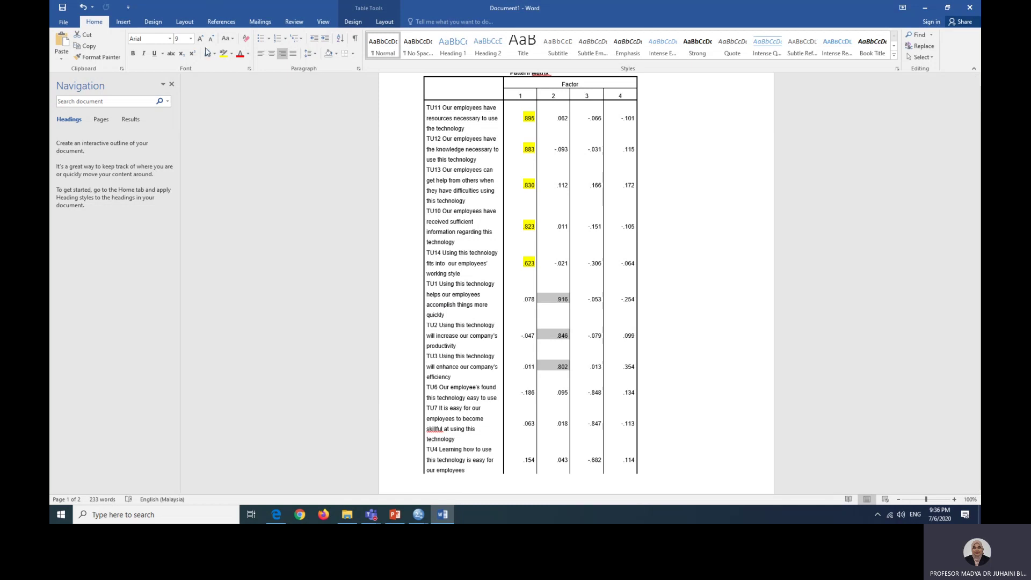
pyautogui.click(231, 53)
pyautogui.click(236, 68)
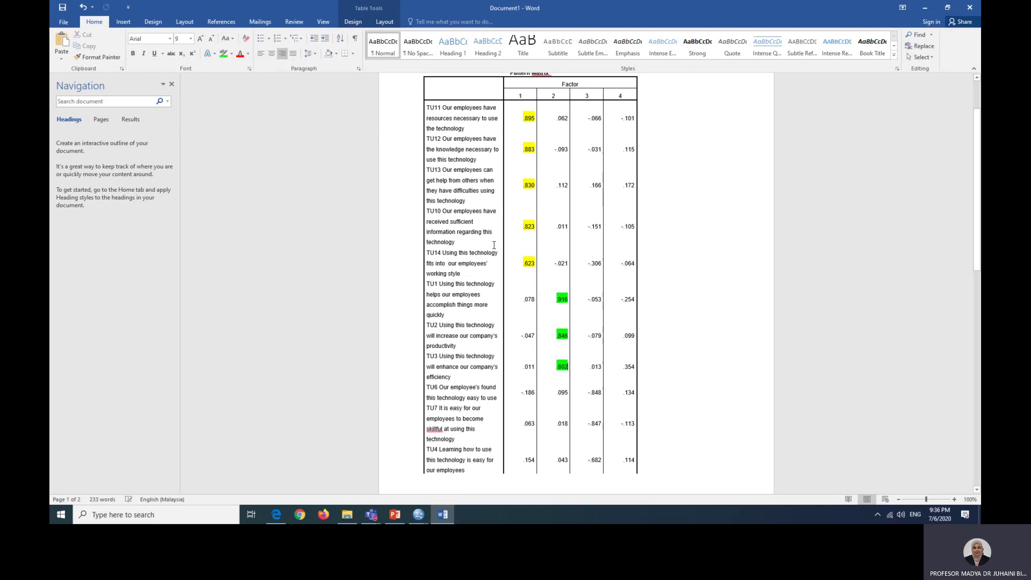
# Highlight the factor 3 loadings from -.848 to -.405 turquoise.
pyautogui.scroll(-1, 751, 342)
pyautogui.scroll(-2, 750, 342)
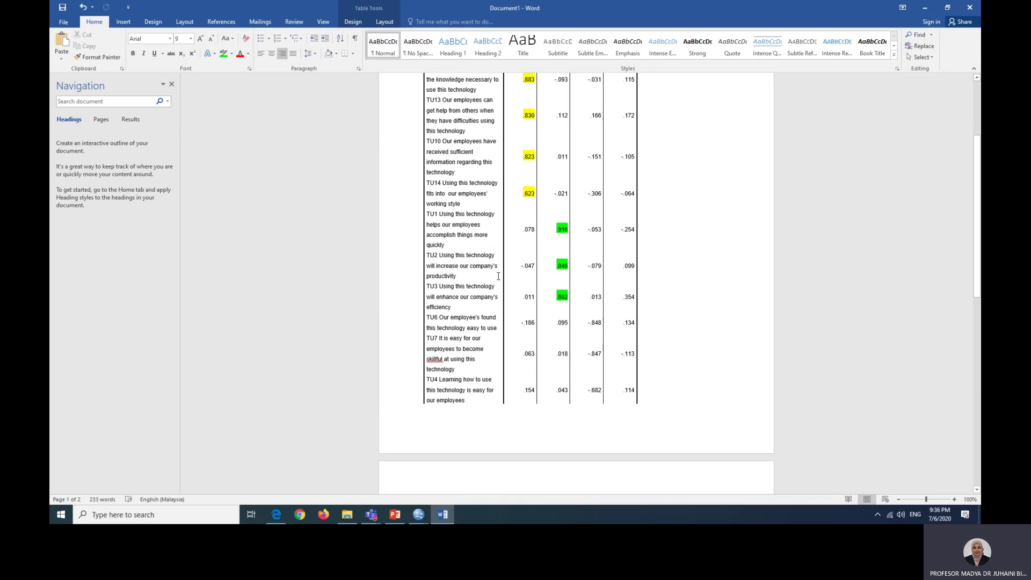
pyautogui.scroll(-4, 765, 285)
pyautogui.scroll(-4, 755, 285)
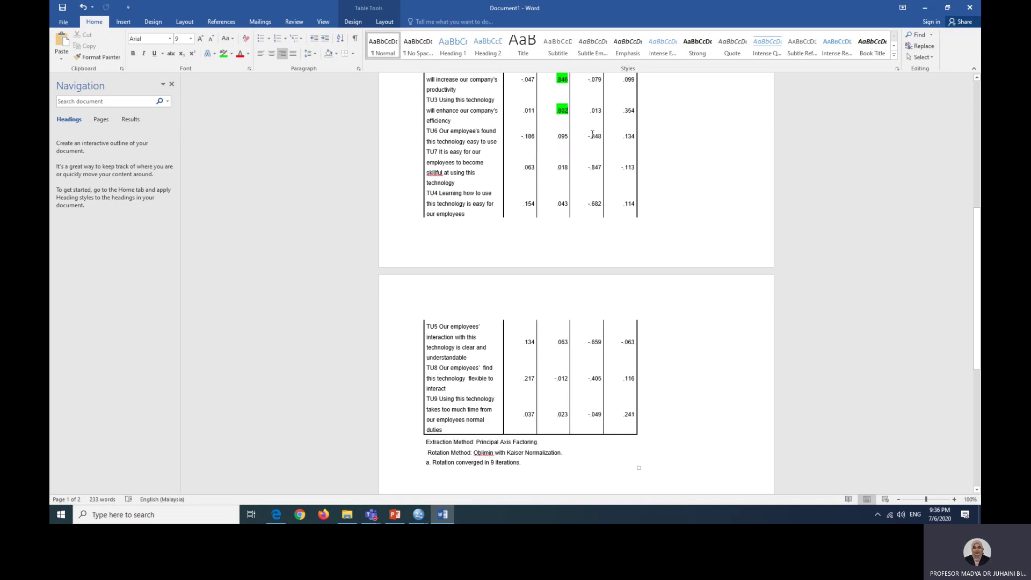
pyautogui.moveTo(592, 141); pyautogui.dragTo(589, 374)
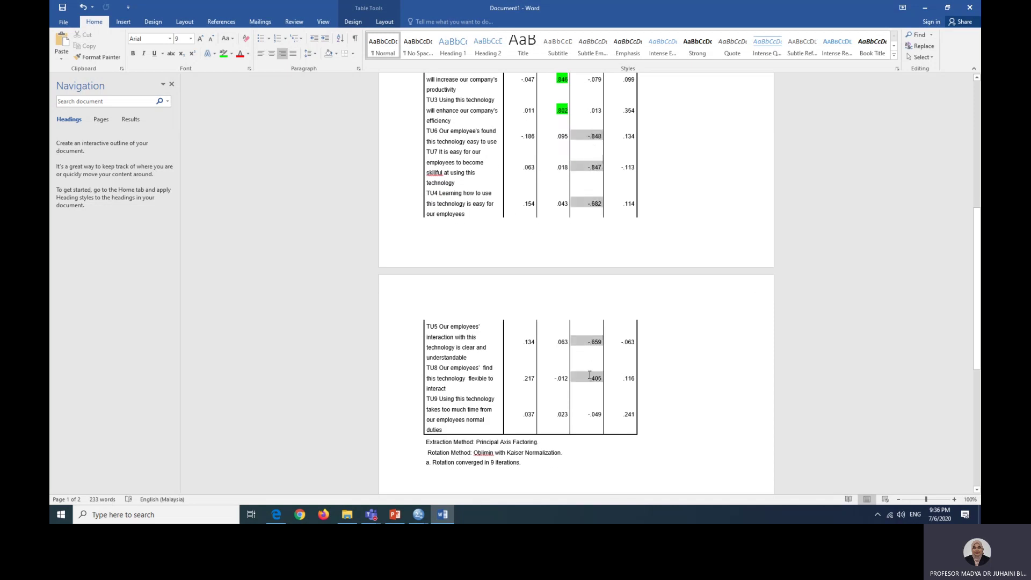
pyautogui.click(231, 58)
pyautogui.click(253, 70)
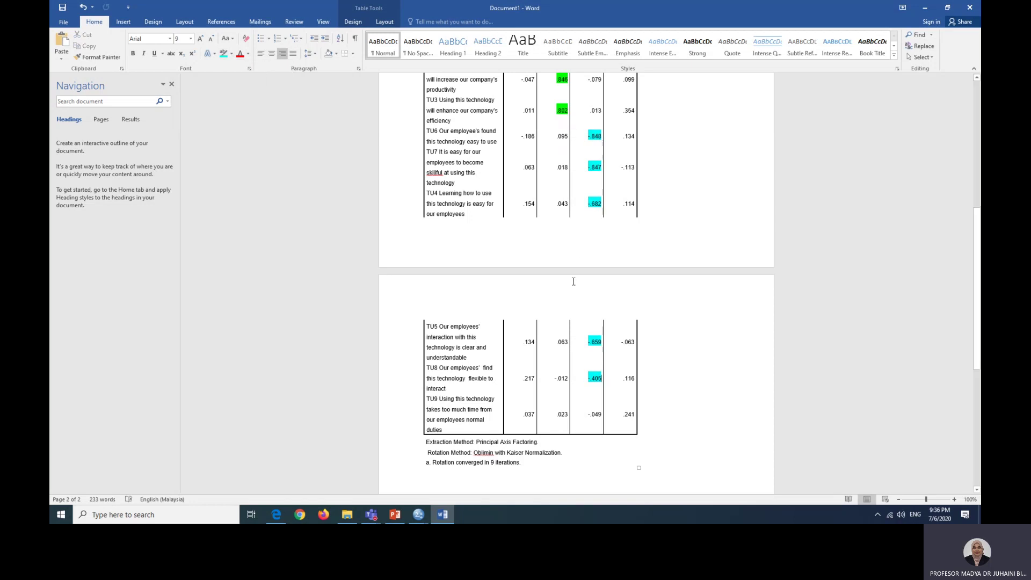
# Highlight TU9's .241 loading red.
pyautogui.moveTo(623, 414); pyautogui.dragTo(637, 412)
pyautogui.click(231, 55)
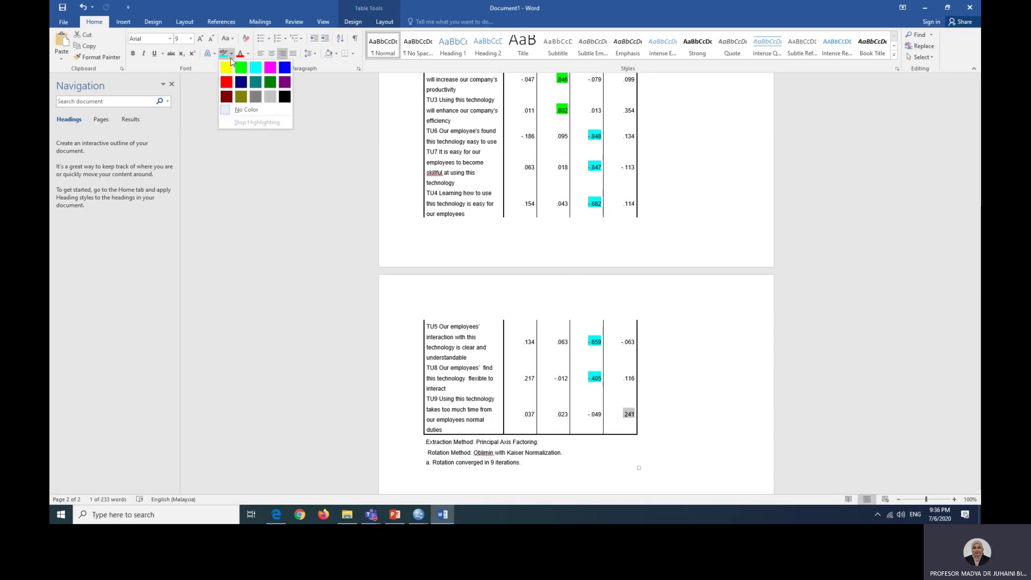
pyautogui.click(226, 81)
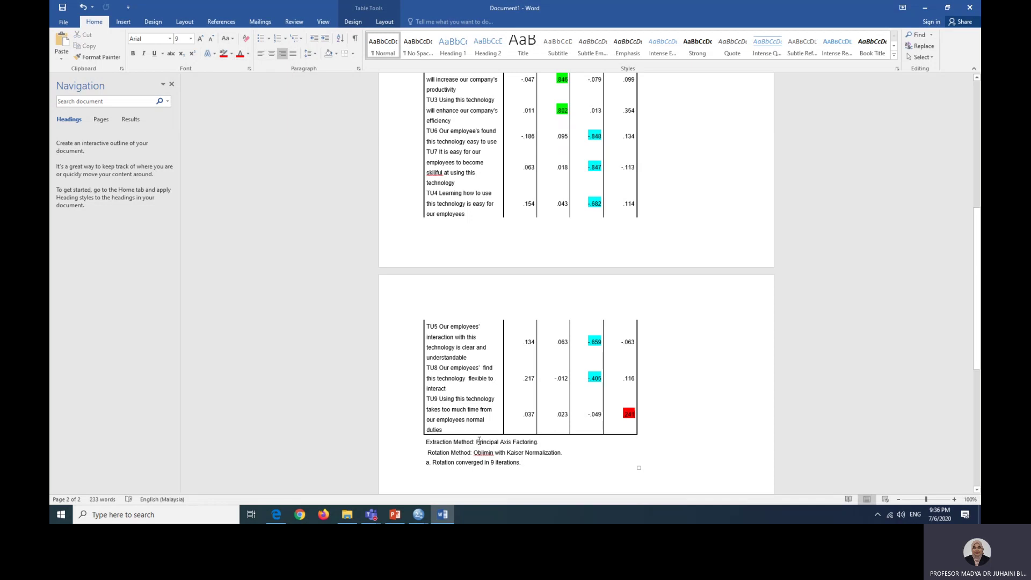
# Highlight TU9's item statement red to match its .241 loading.
pyautogui.moveTo(475, 433); pyautogui.dragTo(426, 398)
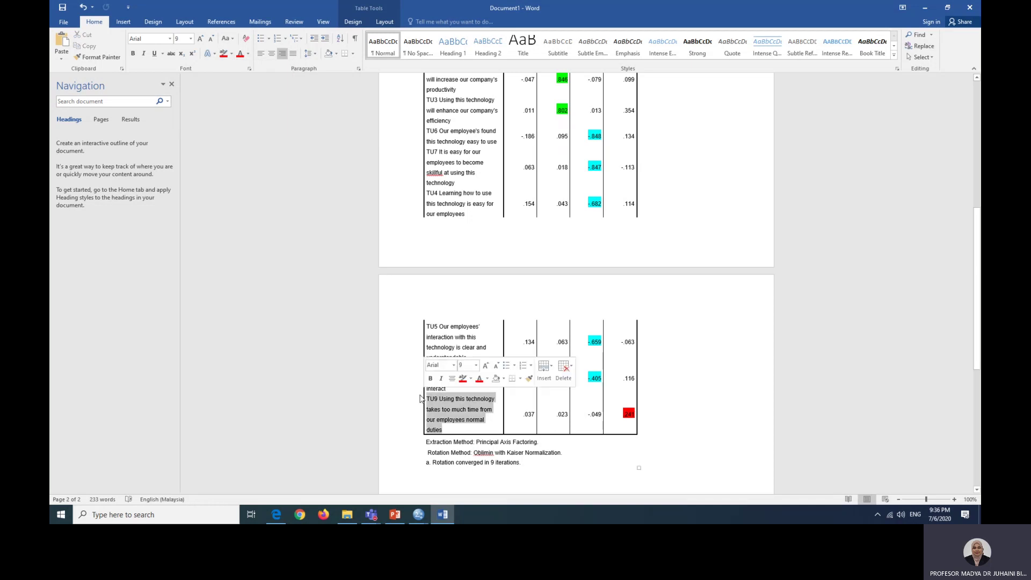
pyautogui.click(224, 54)
pyautogui.click(741, 360)
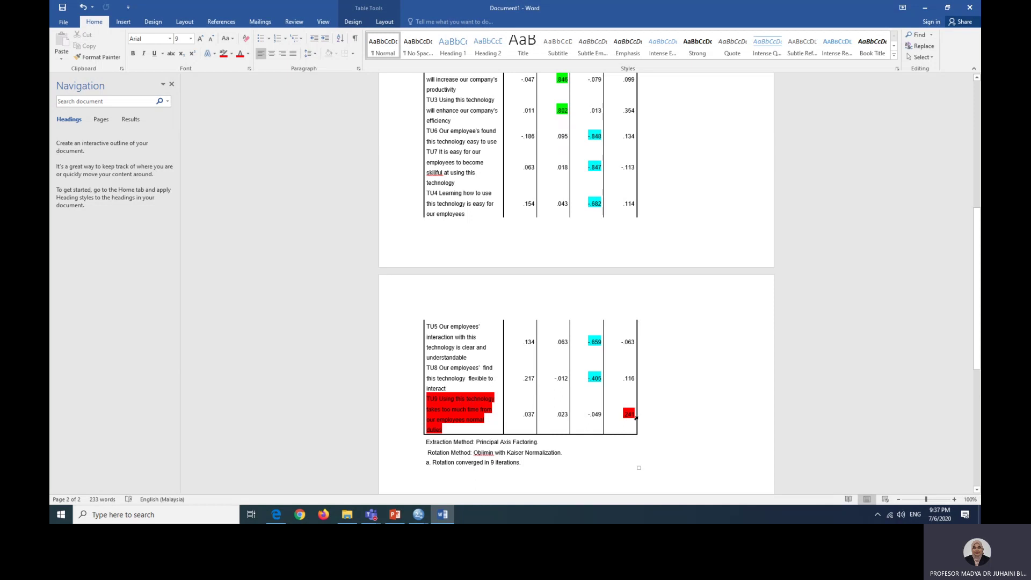
# Switch to PowerPoint and show slide 8, 'Practice activity pg. 37', with the EFA considerations.
pyautogui.click(394, 515)
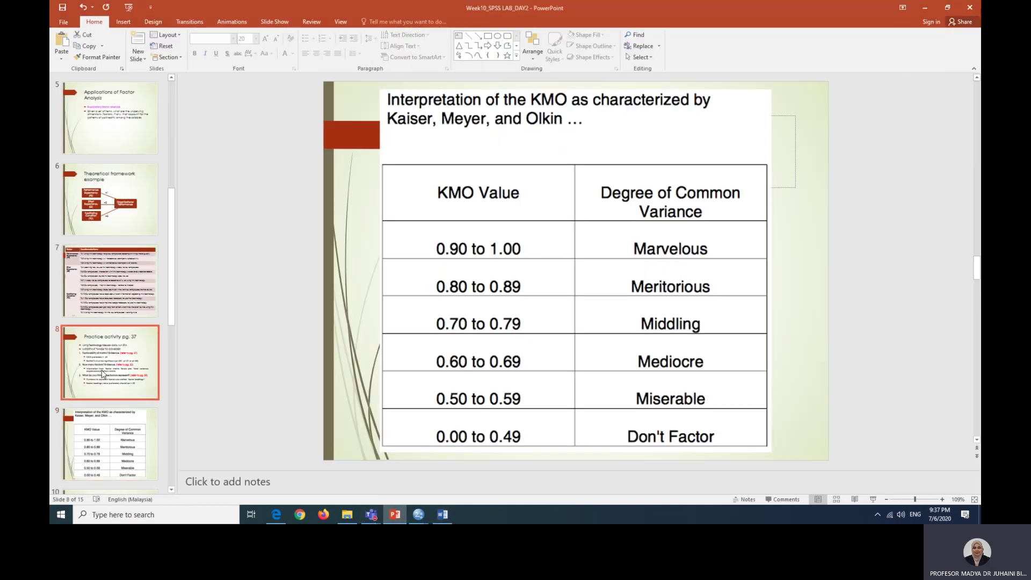
pyautogui.click(103, 374)
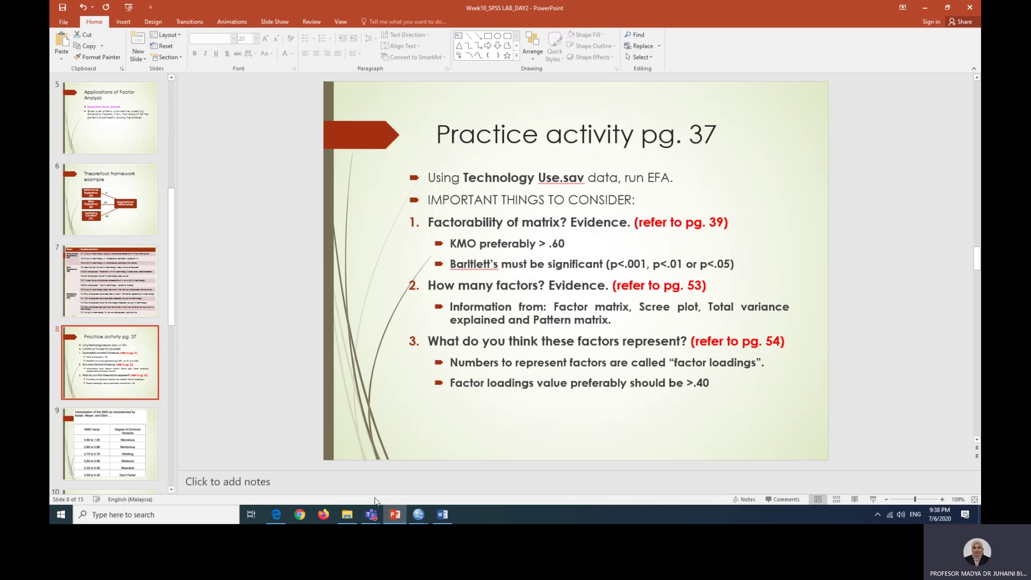
pyautogui.moveTo(400, 513)
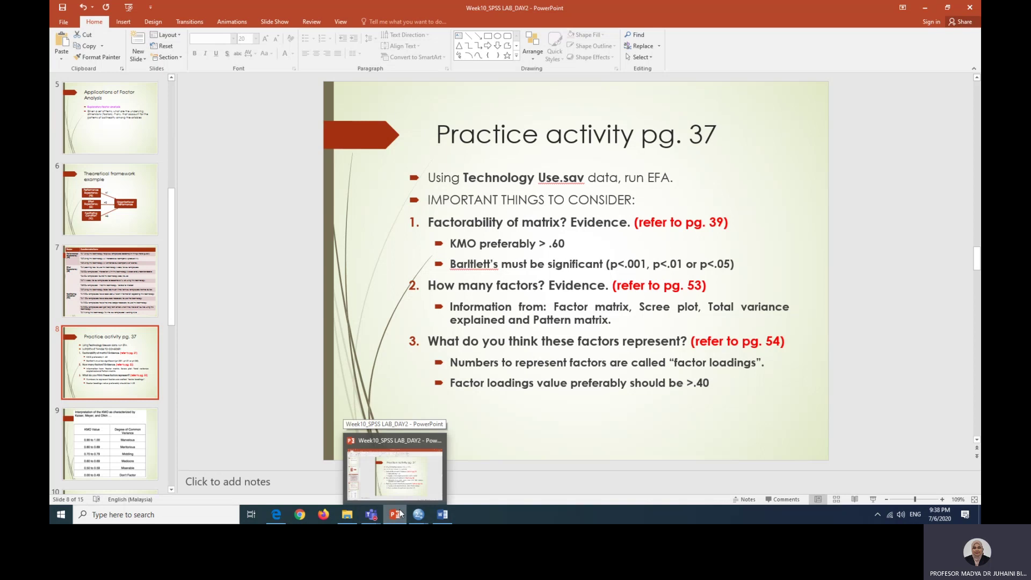
# Compare with the SPSS Output1 pattern matrix, then return to Word and recheck TU9's red .241 loading.
pyautogui.click(418, 514)
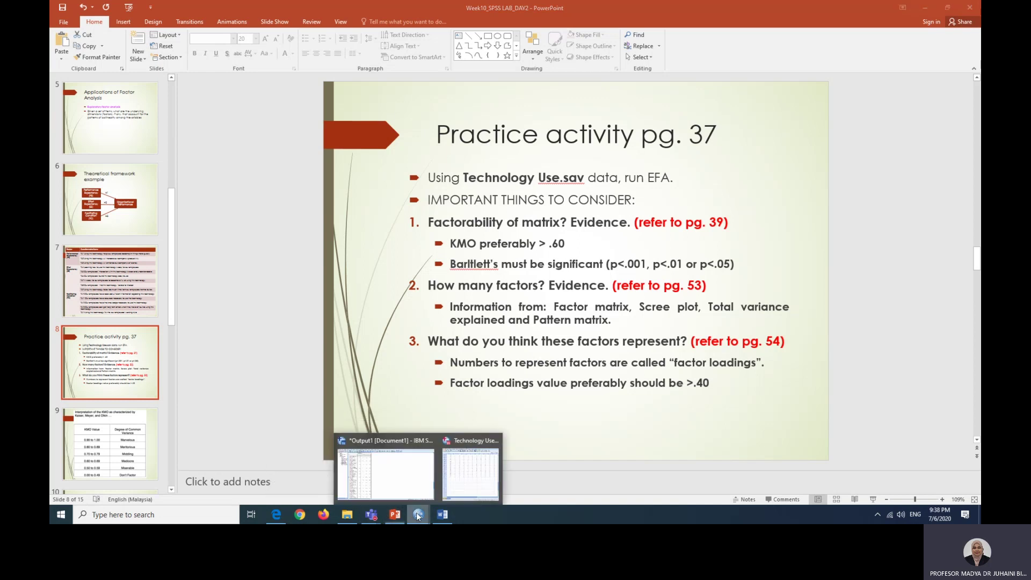
pyautogui.click(404, 480)
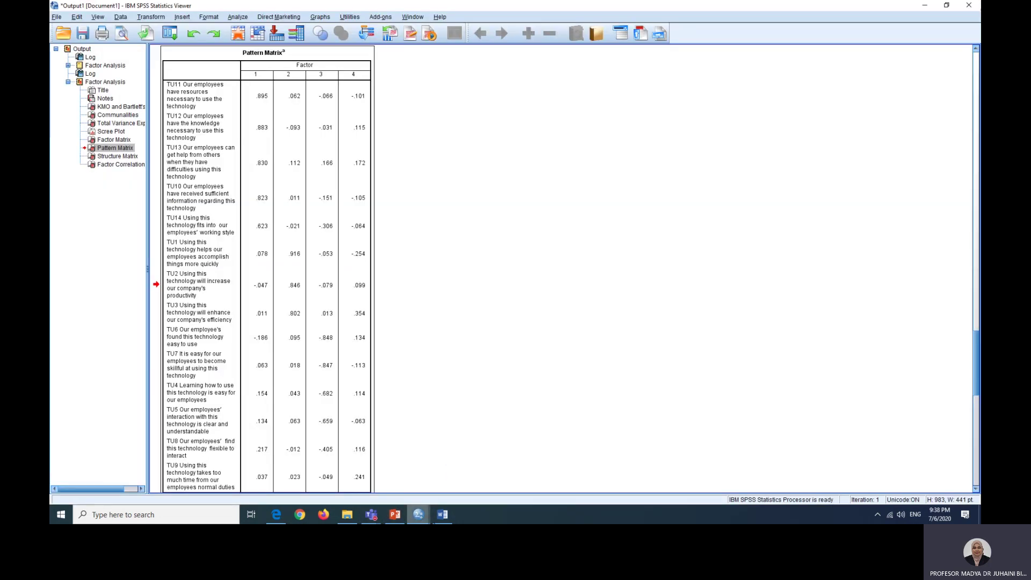
pyautogui.click(442, 519)
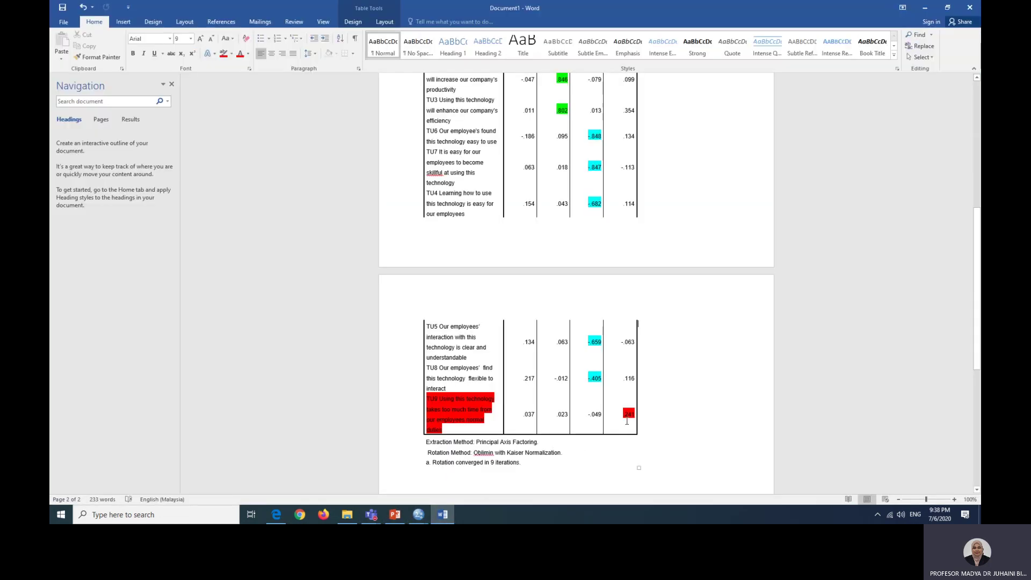
pyautogui.moveTo(622, 416); pyautogui.dragTo(637, 414)
pyautogui.click(677, 464)
pyautogui.click(370, 514)
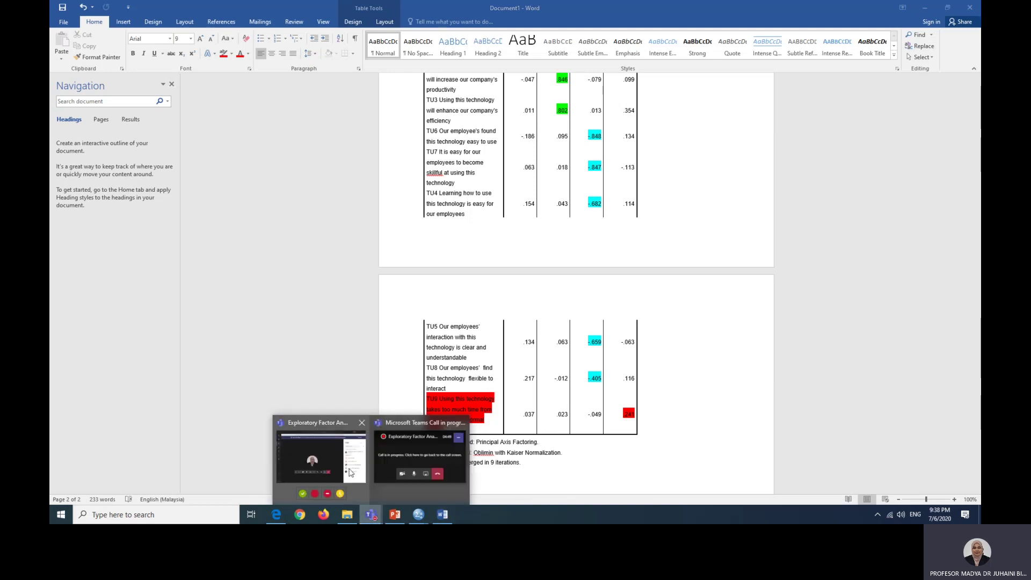
# Bring the Teams meeting window forward and open its More actions menu.
pyautogui.click(326, 456)
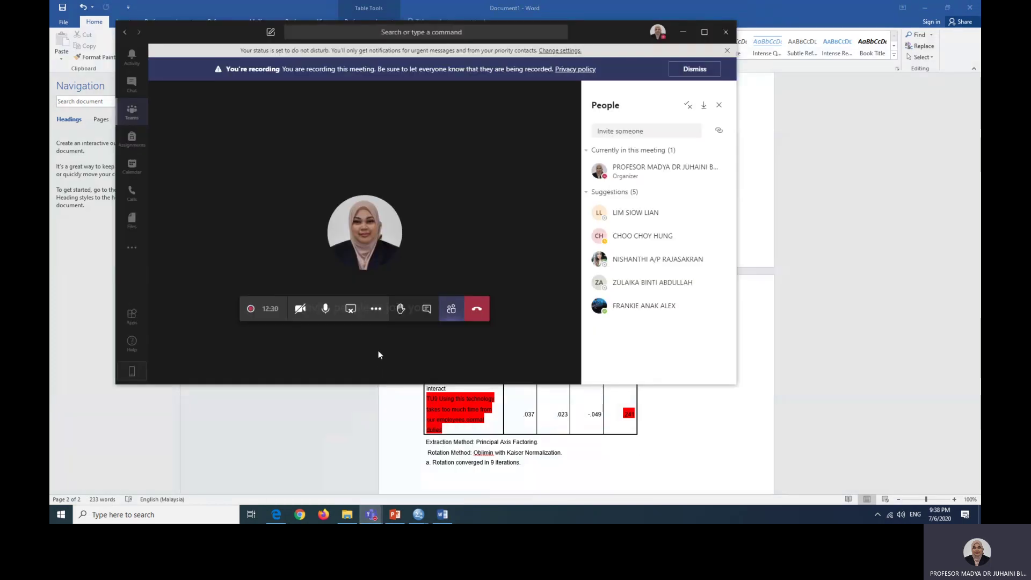
pyautogui.click(374, 309)
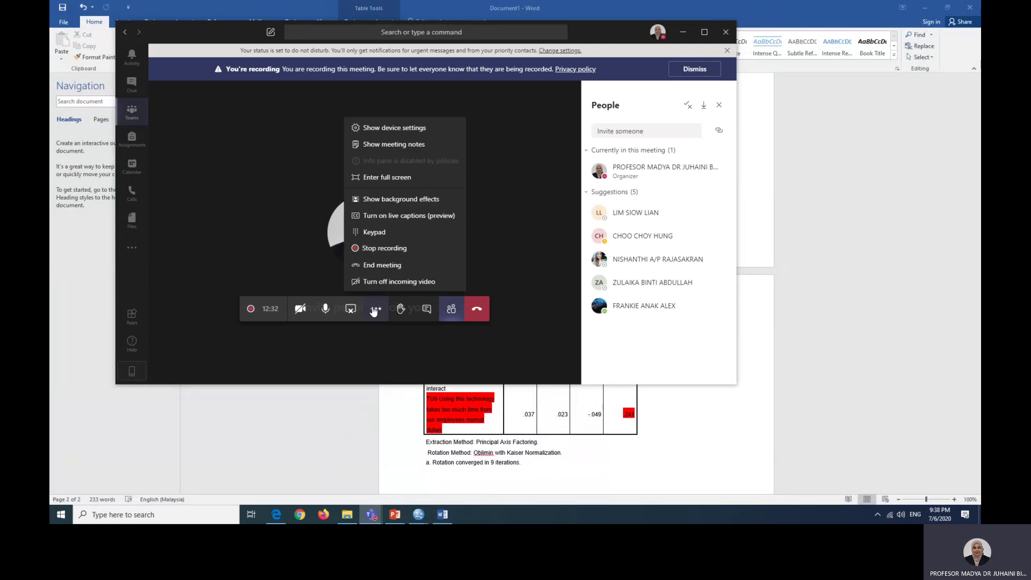